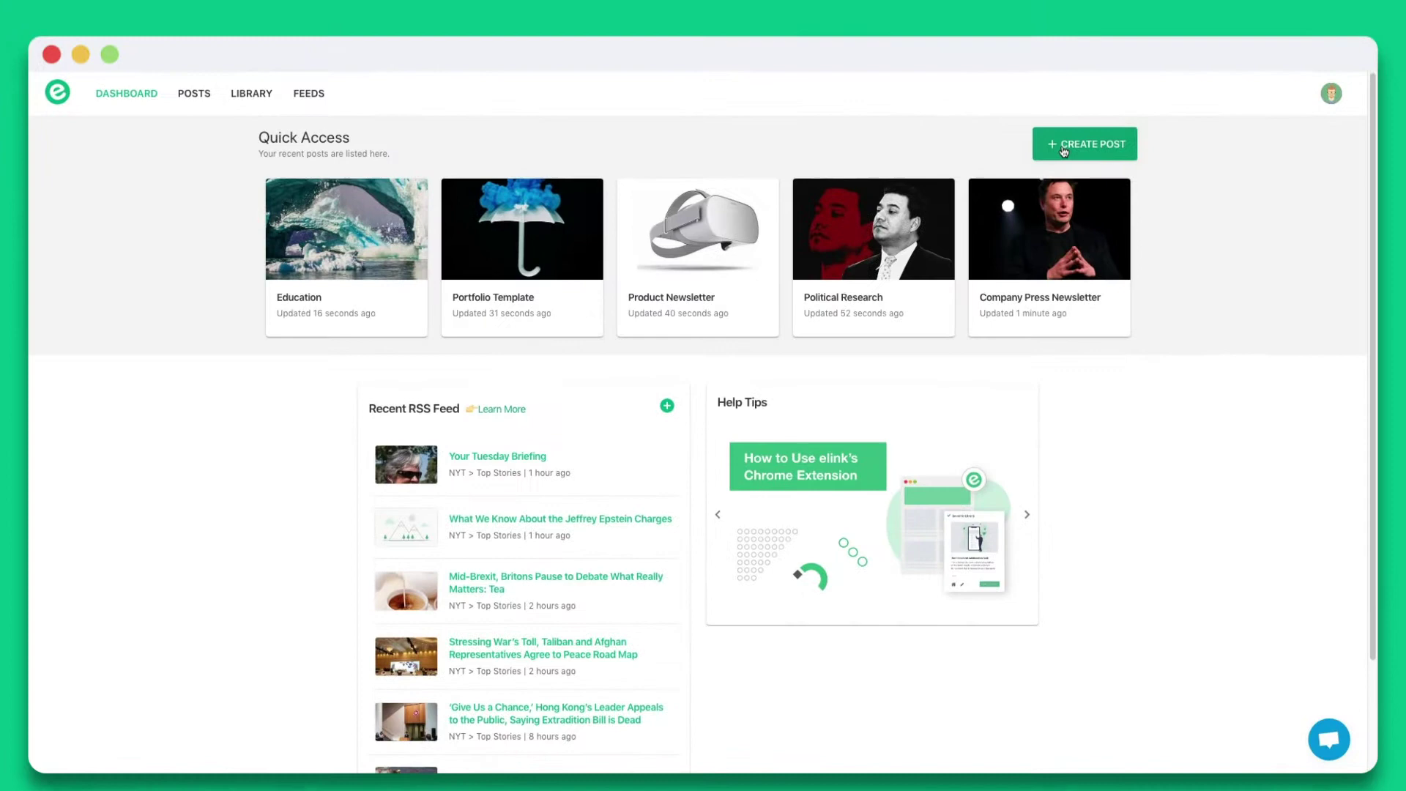
Step: Browse the post templates and preview the News Feed template
click(1048, 58)
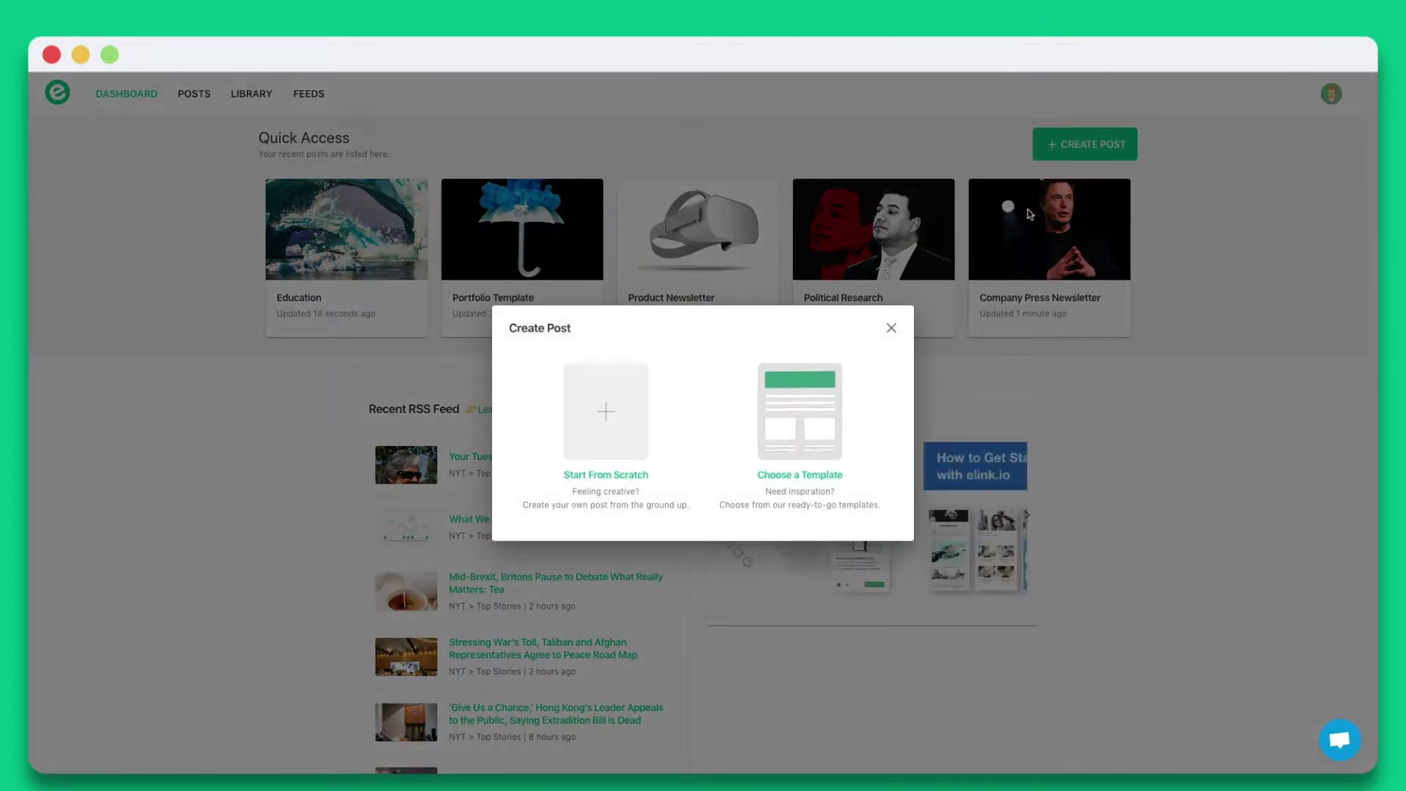
click(823, 423)
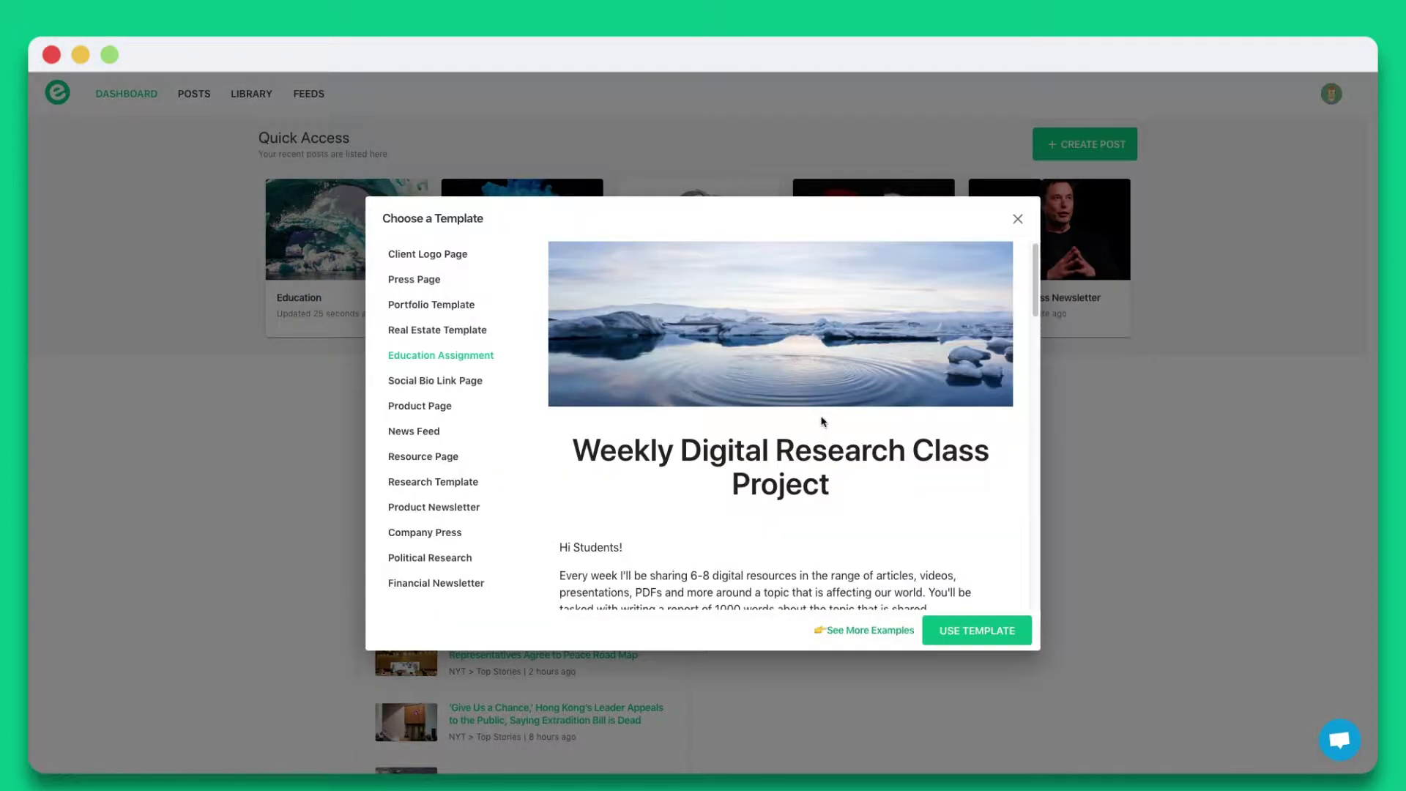
click(436, 425)
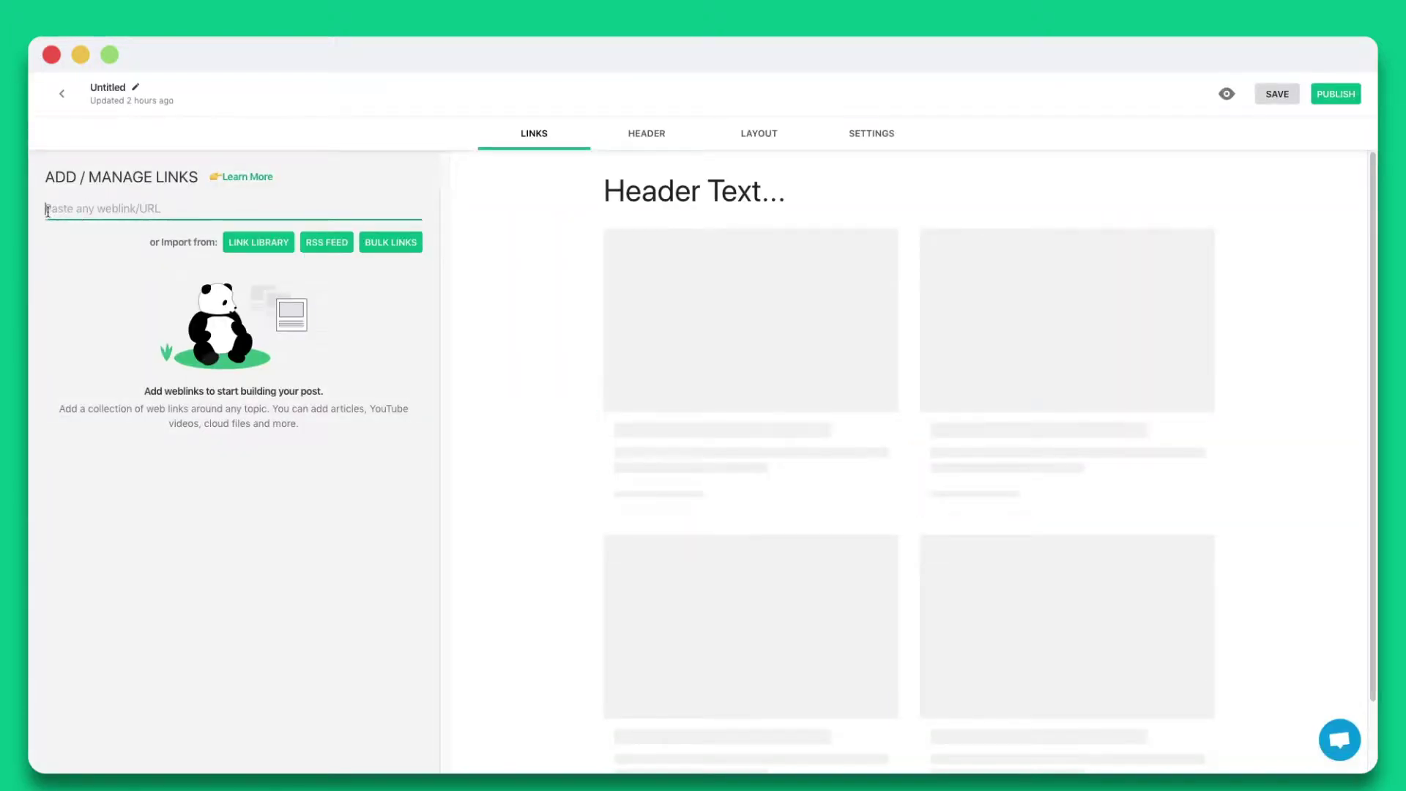
Step: Paste the CNBC, Wired and YouTube robotics links into the post and scroll through the cards
key(super+v)
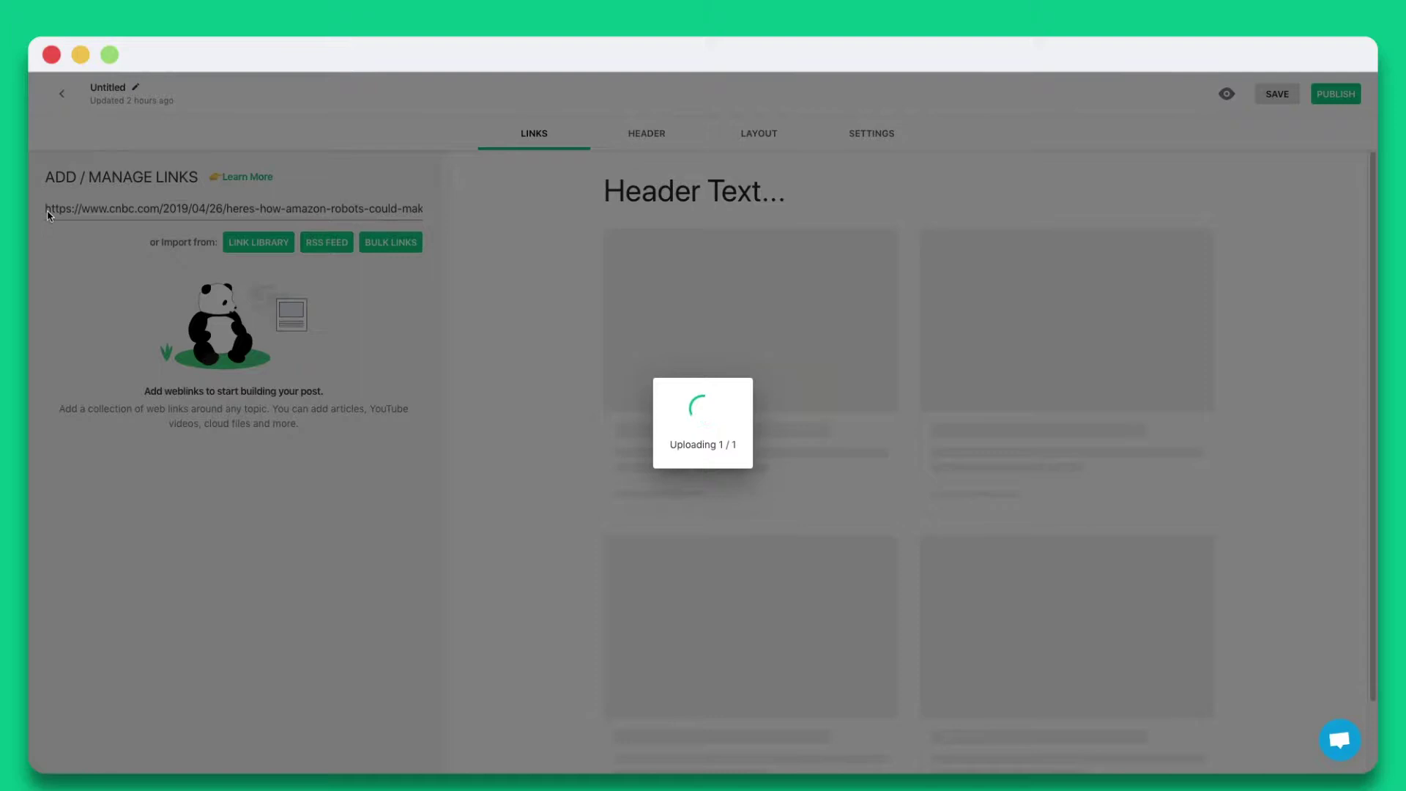
text(https://www.wired.com/story/blue-the-robot/)
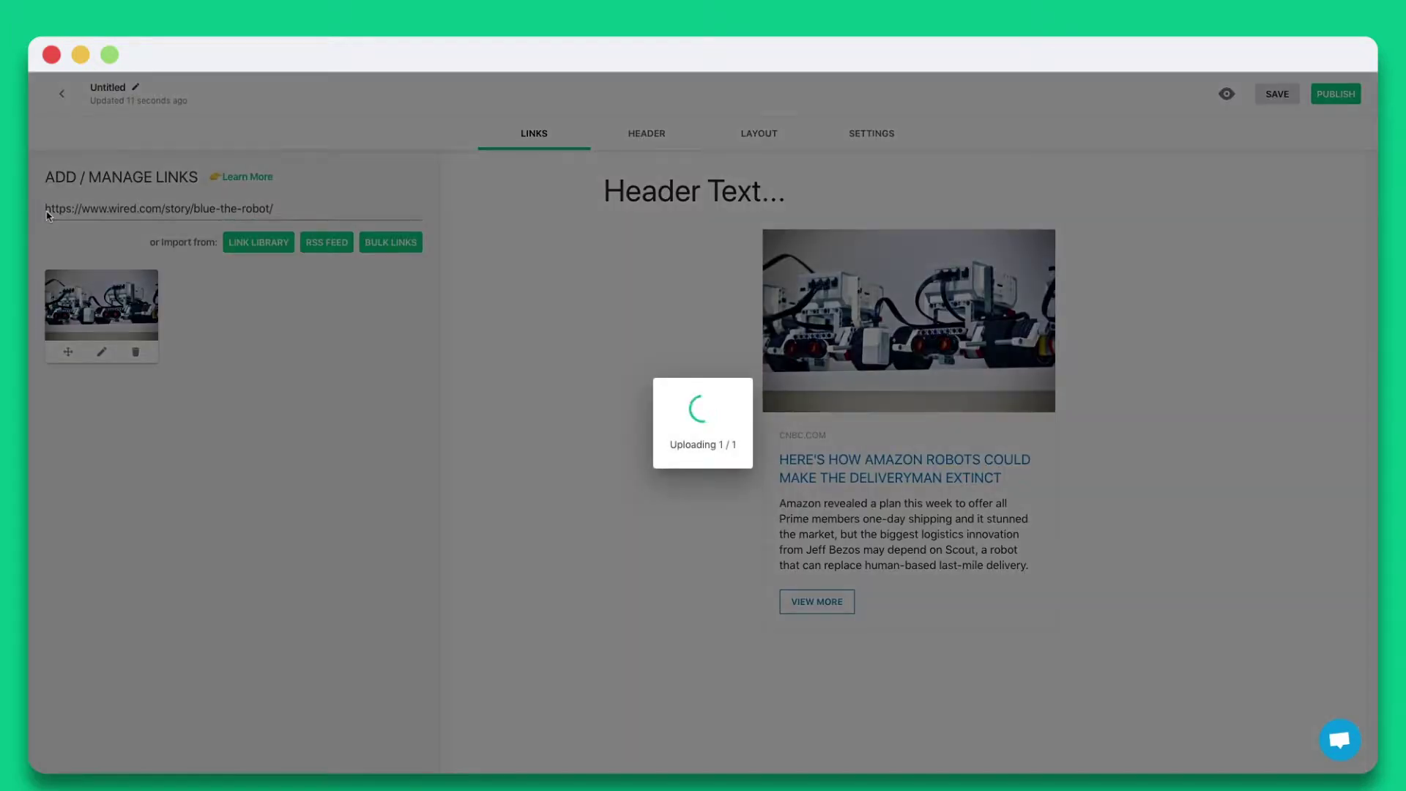
text(https://www.youtube.com/watch?v=8vIT2da6N_o)
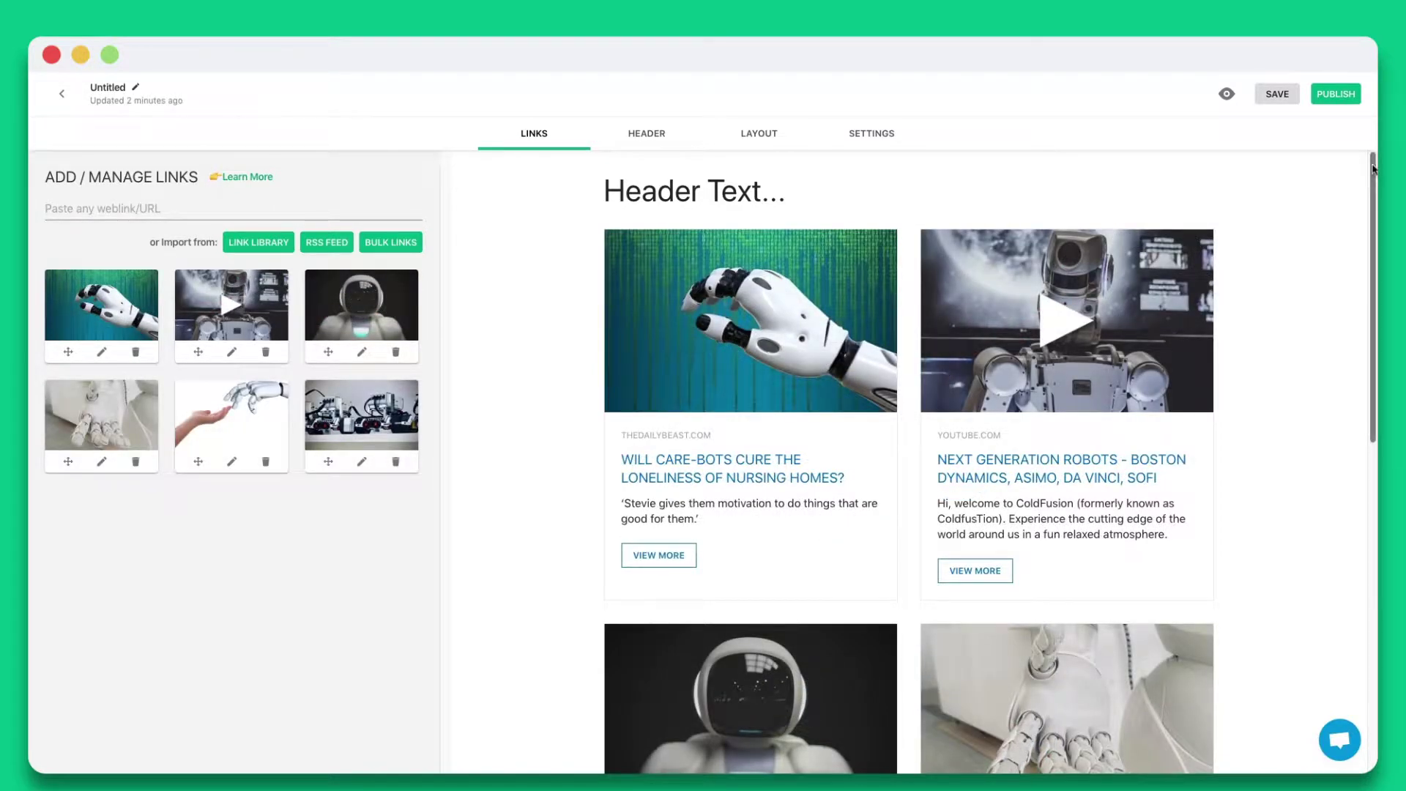
drag(1371, 173, 1374, 431)
scroll(1374, 432, down, 3)
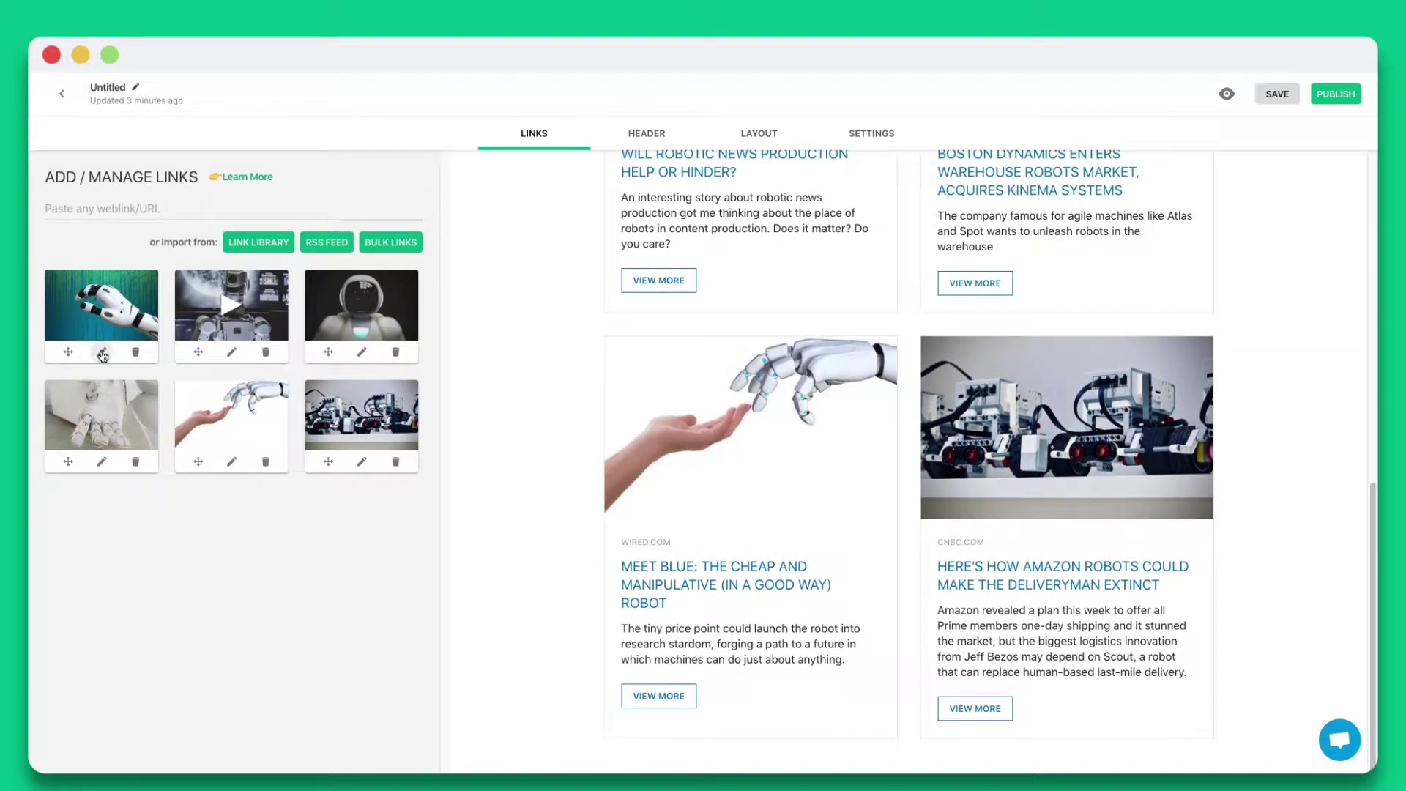
Step: Open the first link's editor and select its title and description text
click(104, 354)
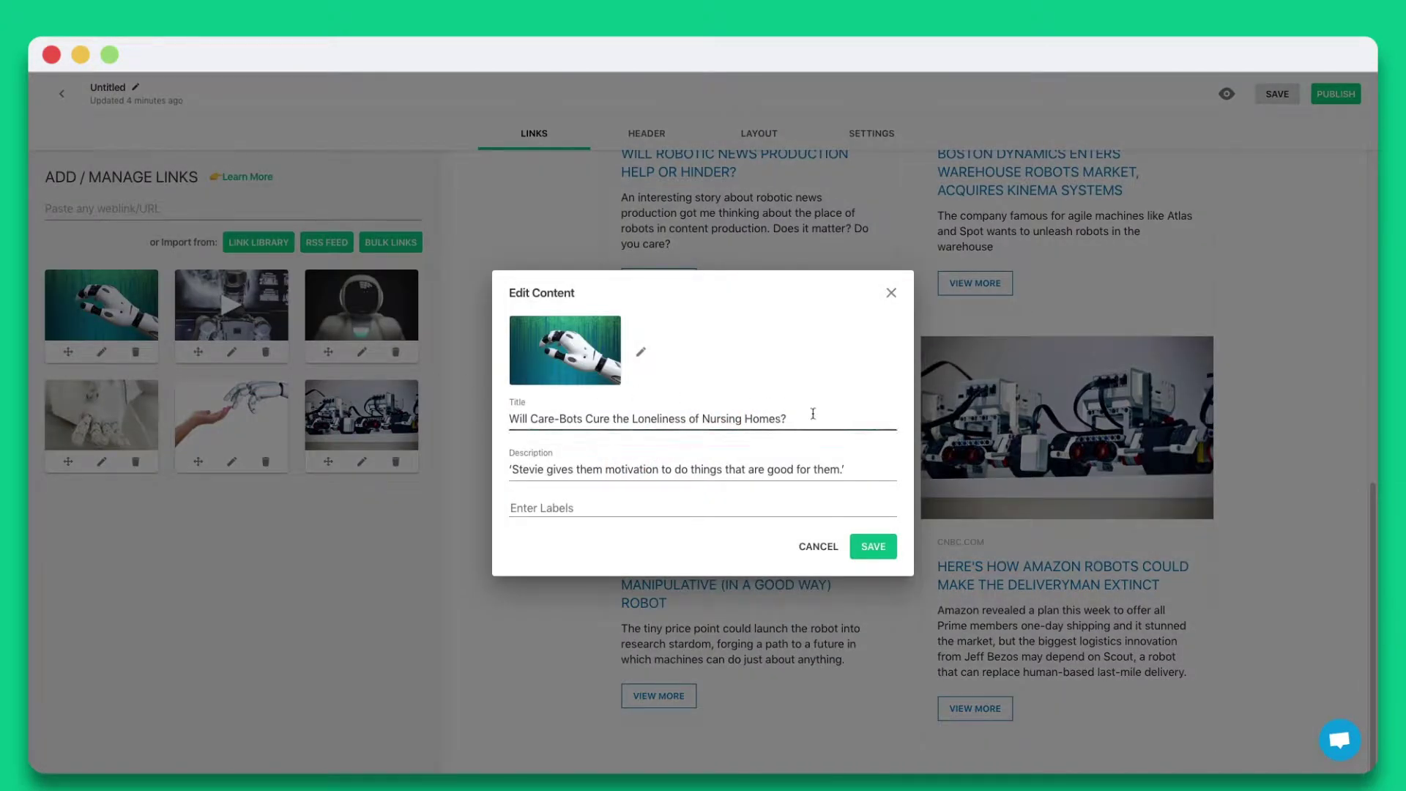
drag(808, 416, 502, 427)
drag(859, 466, 499, 473)
Step: Upload and save a new robot-hand image for the first link, then check the content library
click(641, 352)
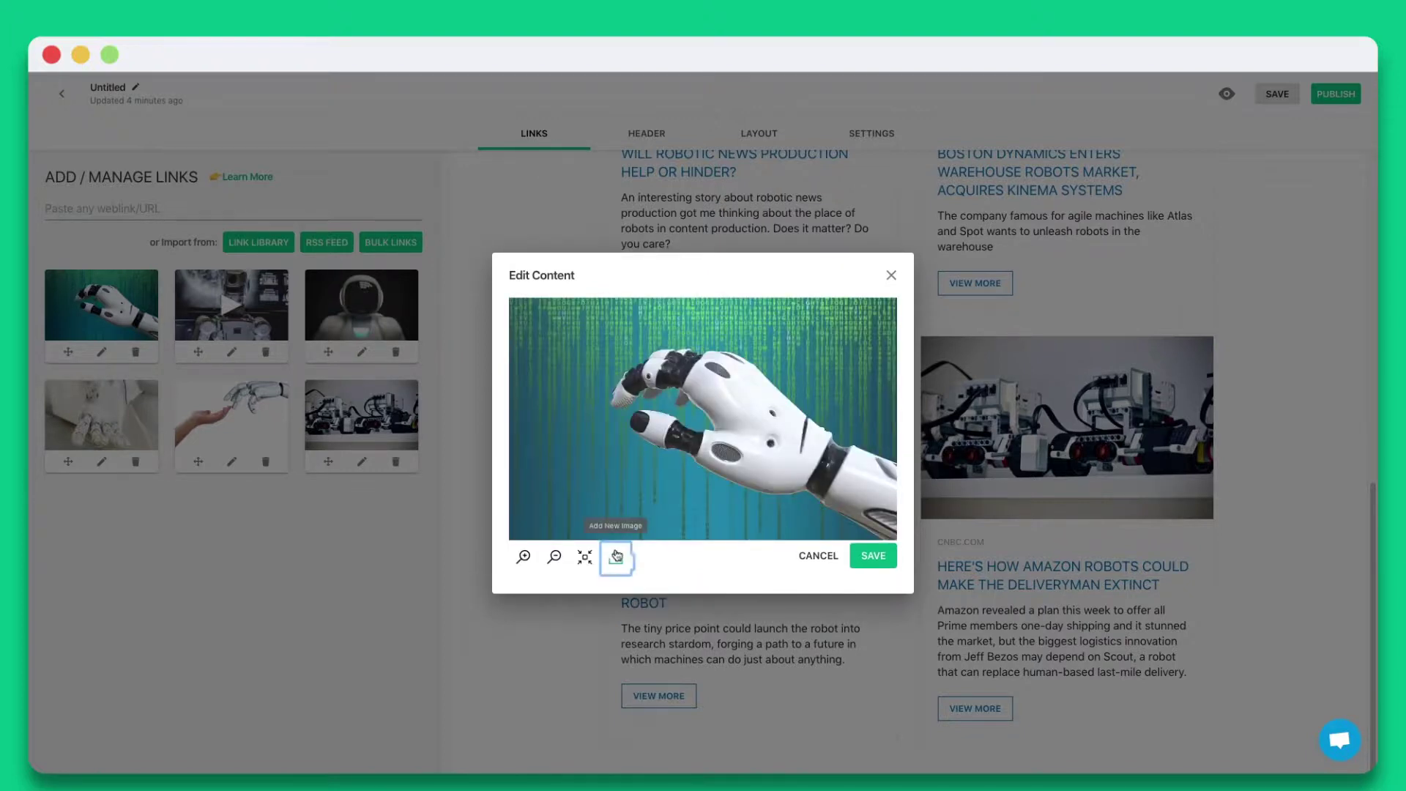
click(615, 556)
click(857, 559)
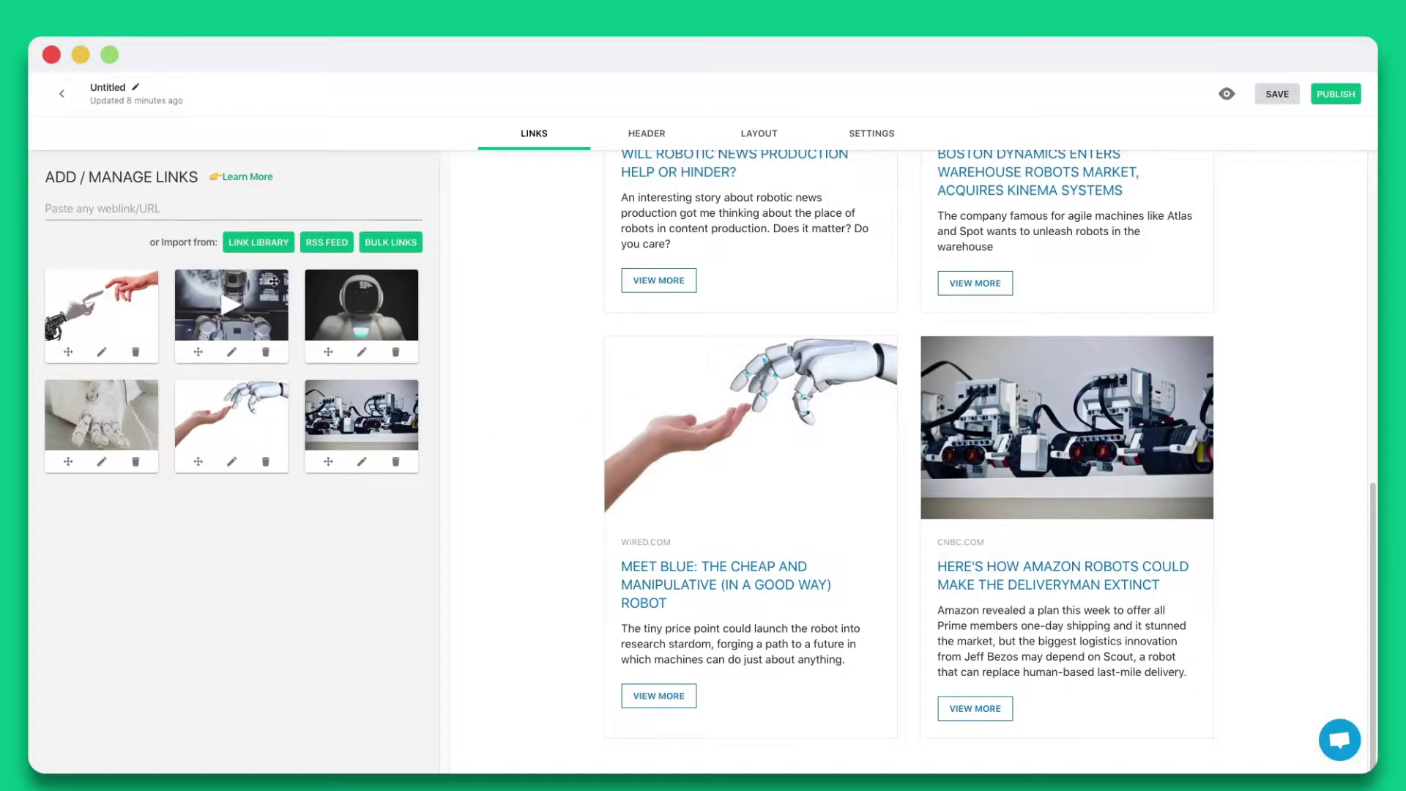
click(252, 245)
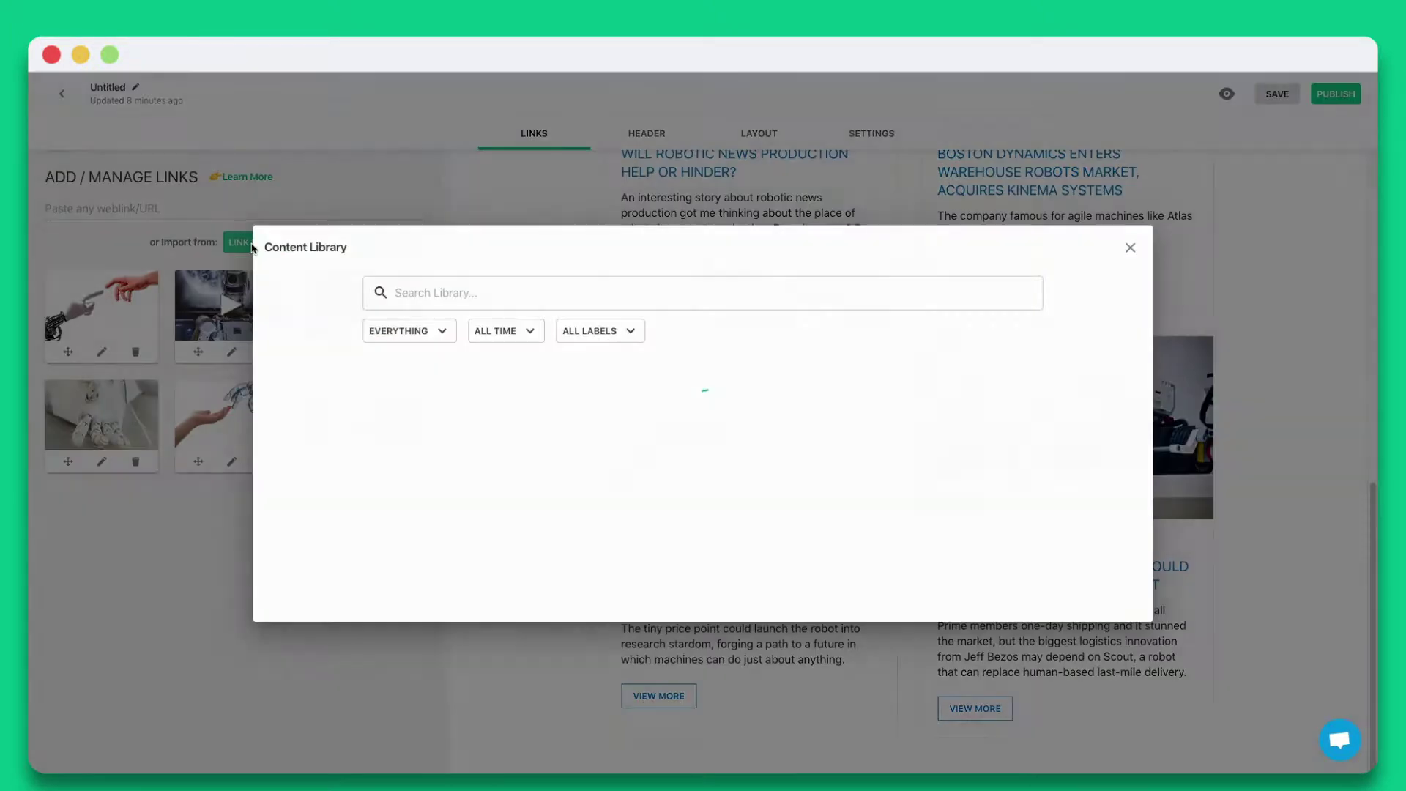
click(251, 247)
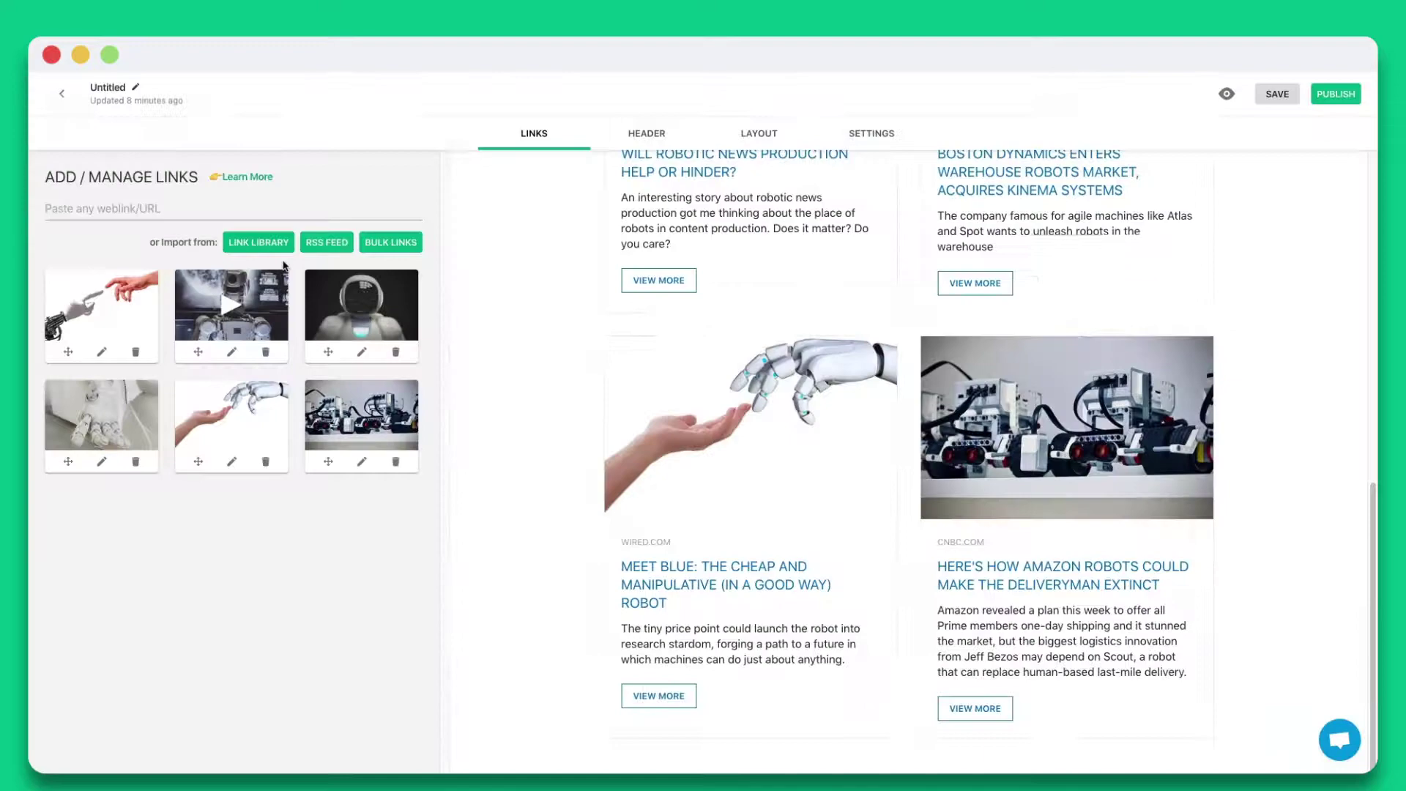
Step: Build the 5.1.19 Weekly Robotic News Feed header and include the author profile
click(326, 245)
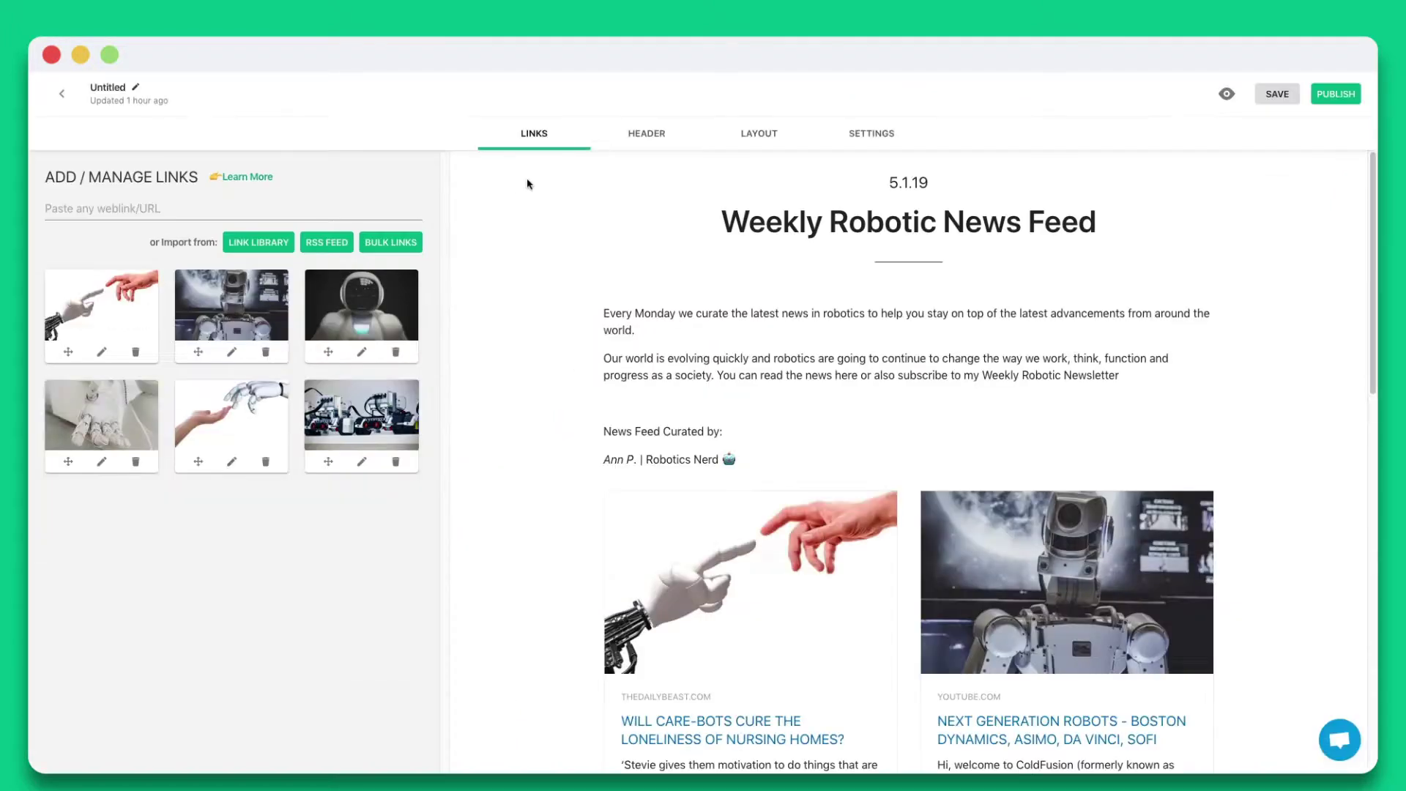
click(640, 132)
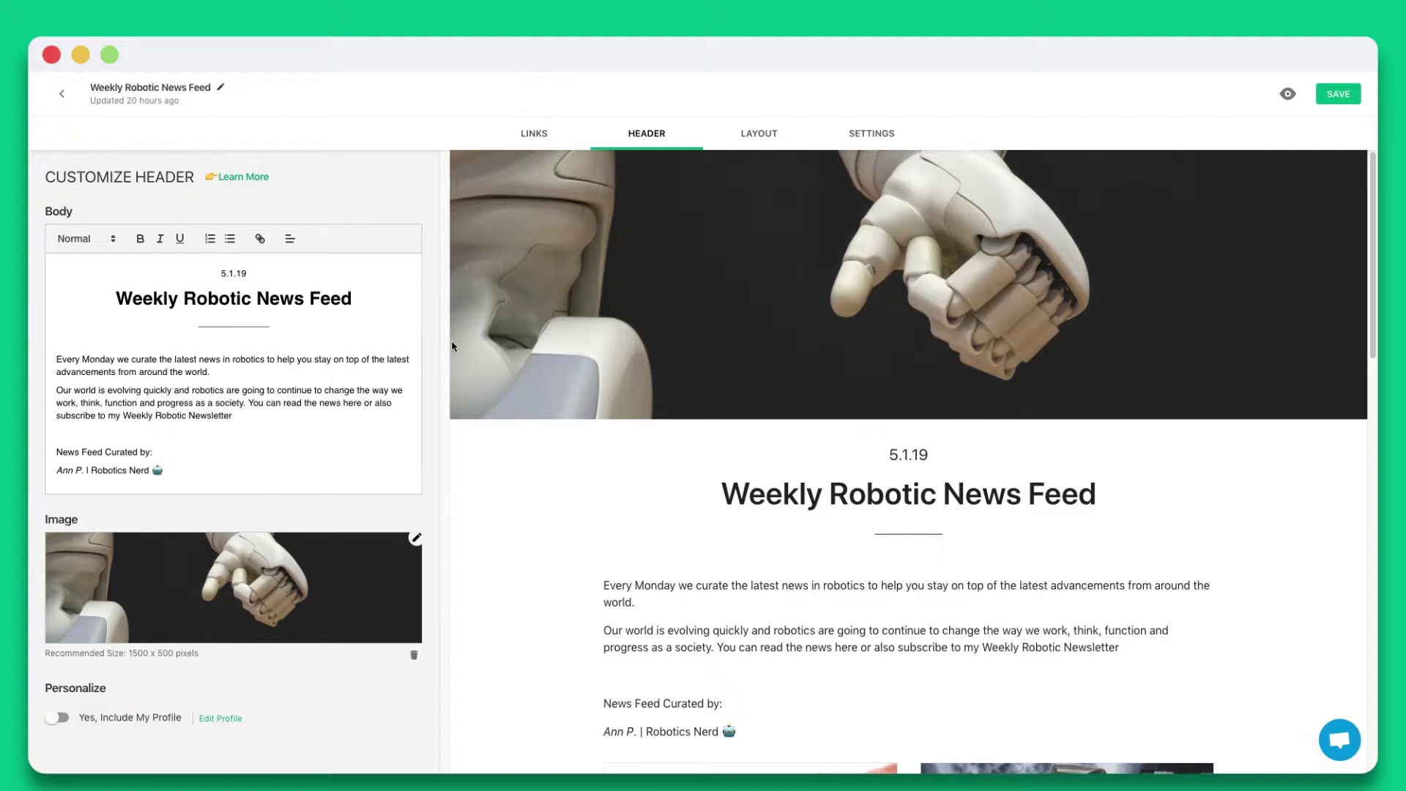
click(102, 726)
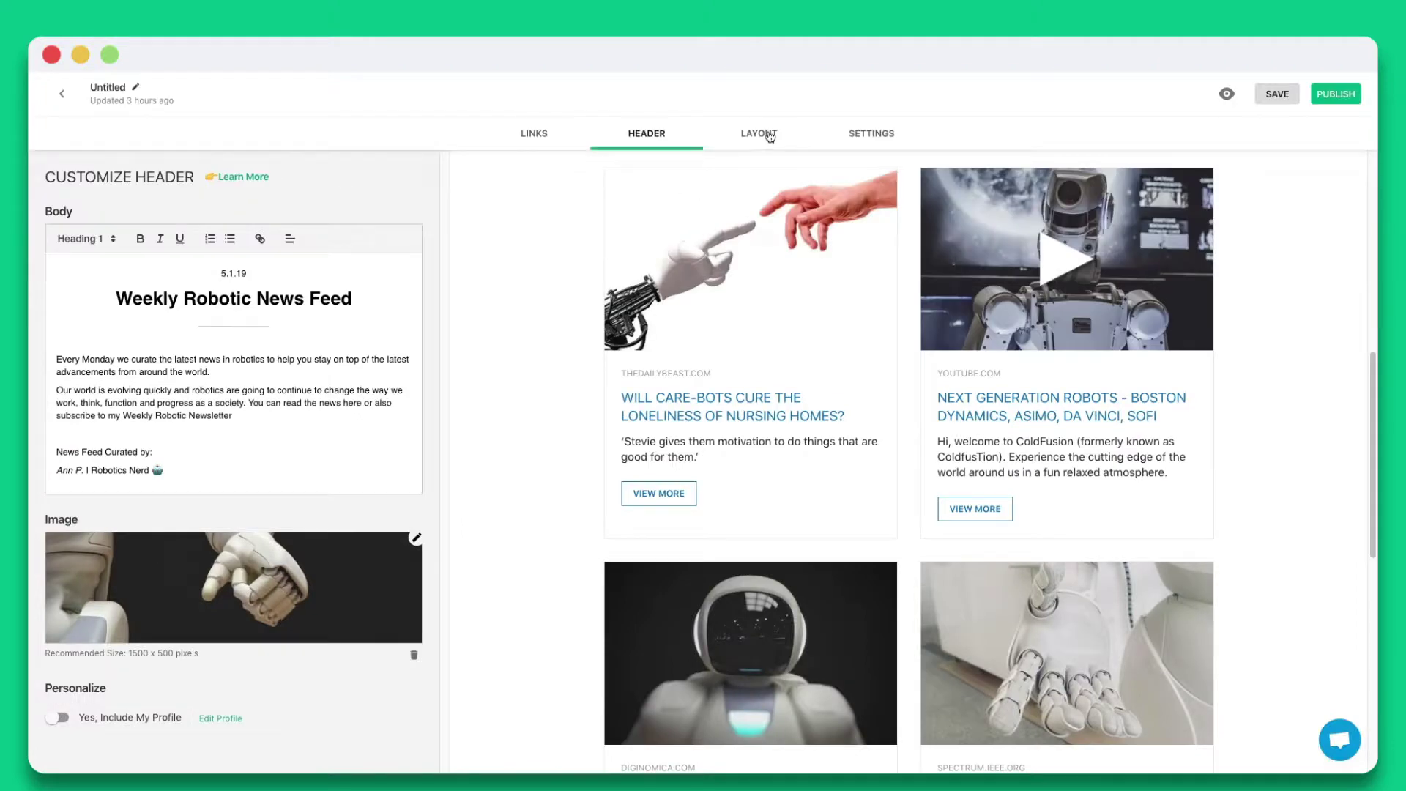
Step: Try the Ziro, Tuli, Ganyo and Hensek layouts, then settle on the two-column Kudeta layout
click(769, 137)
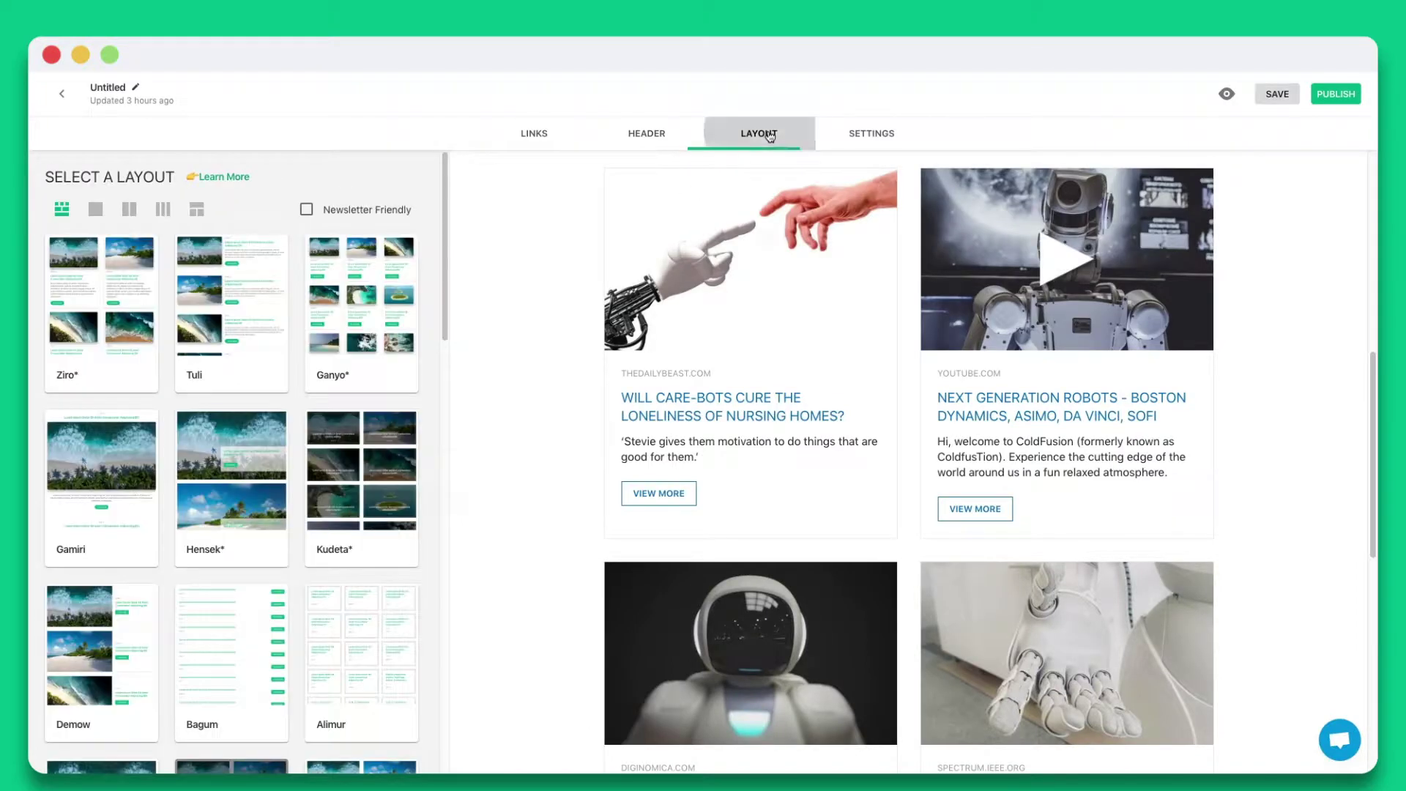
click(83, 295)
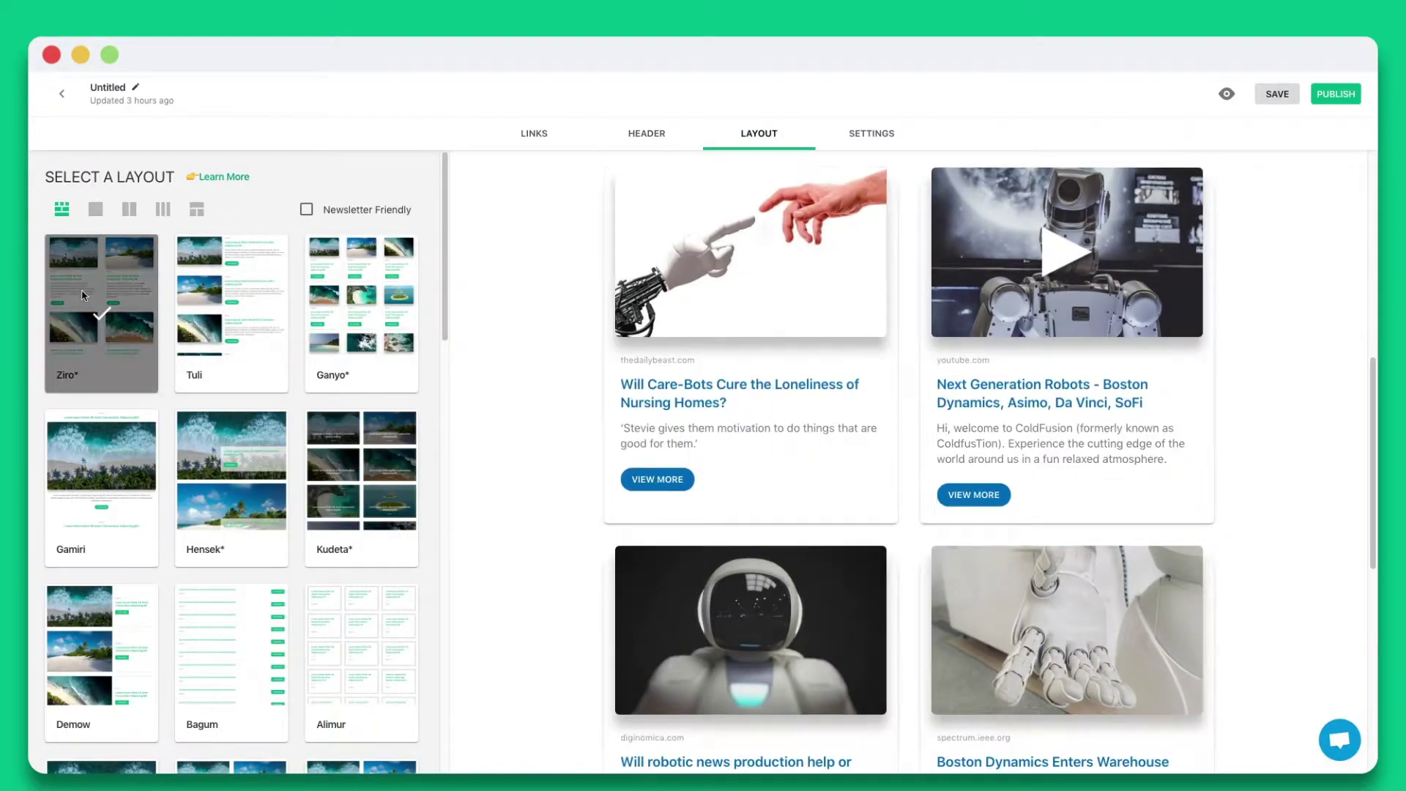
click(221, 294)
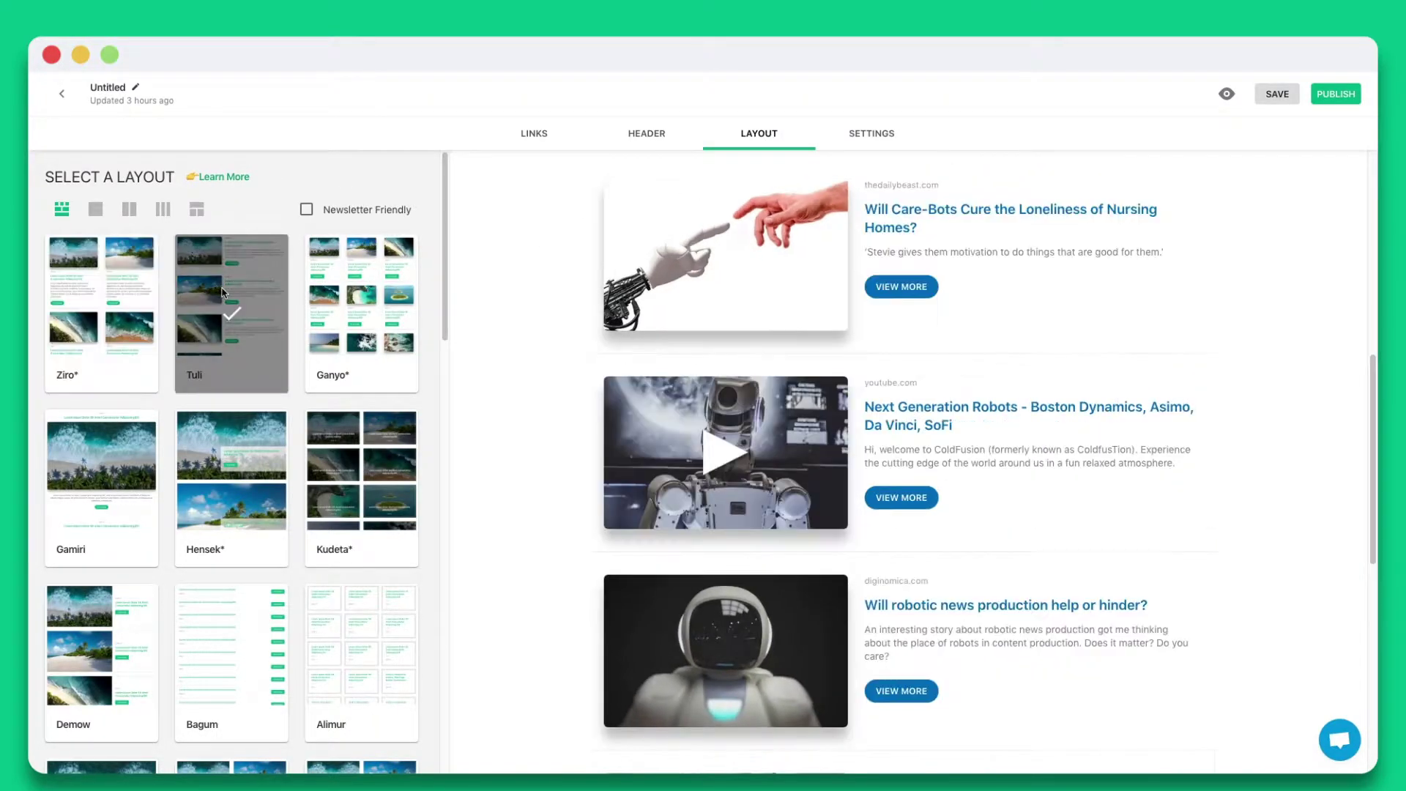
click(358, 302)
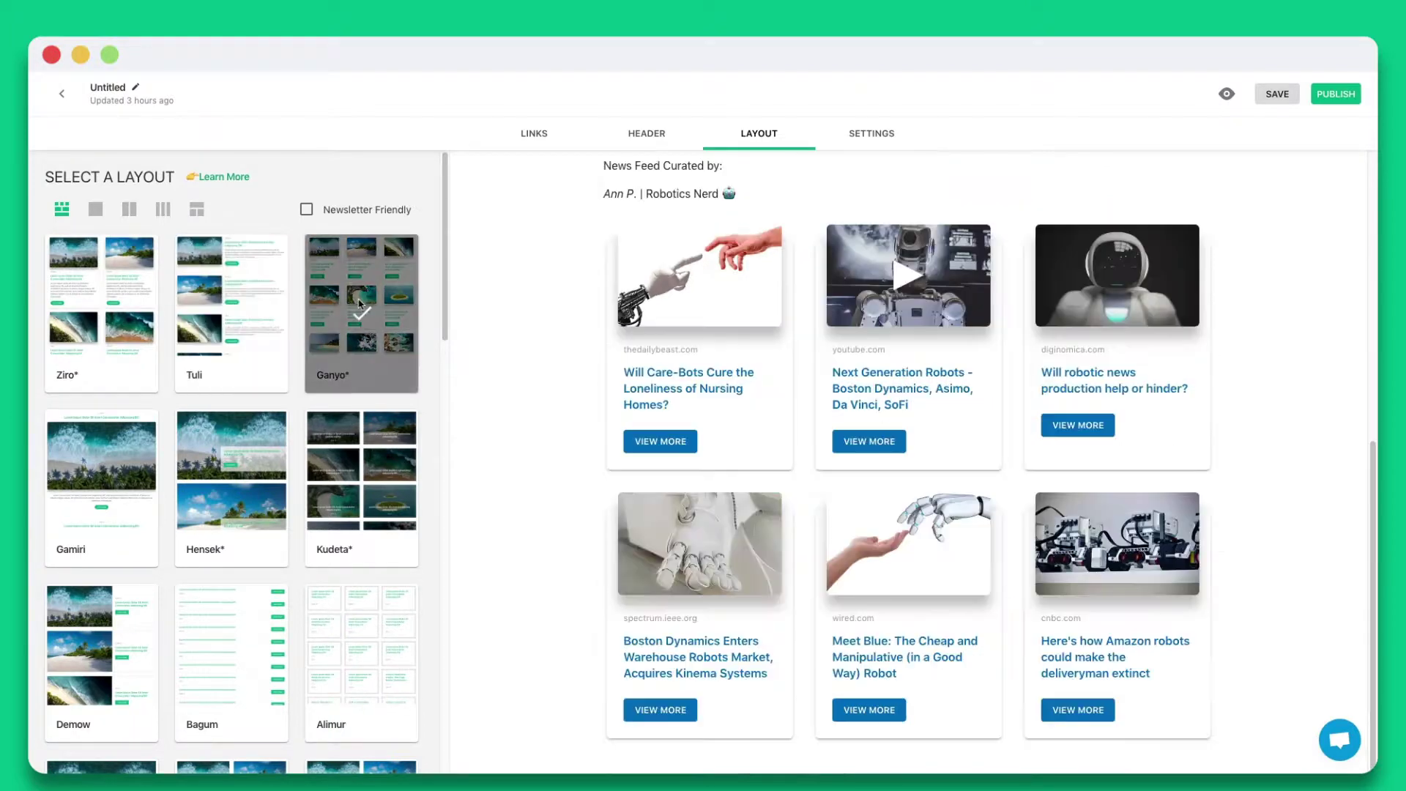
click(256, 445)
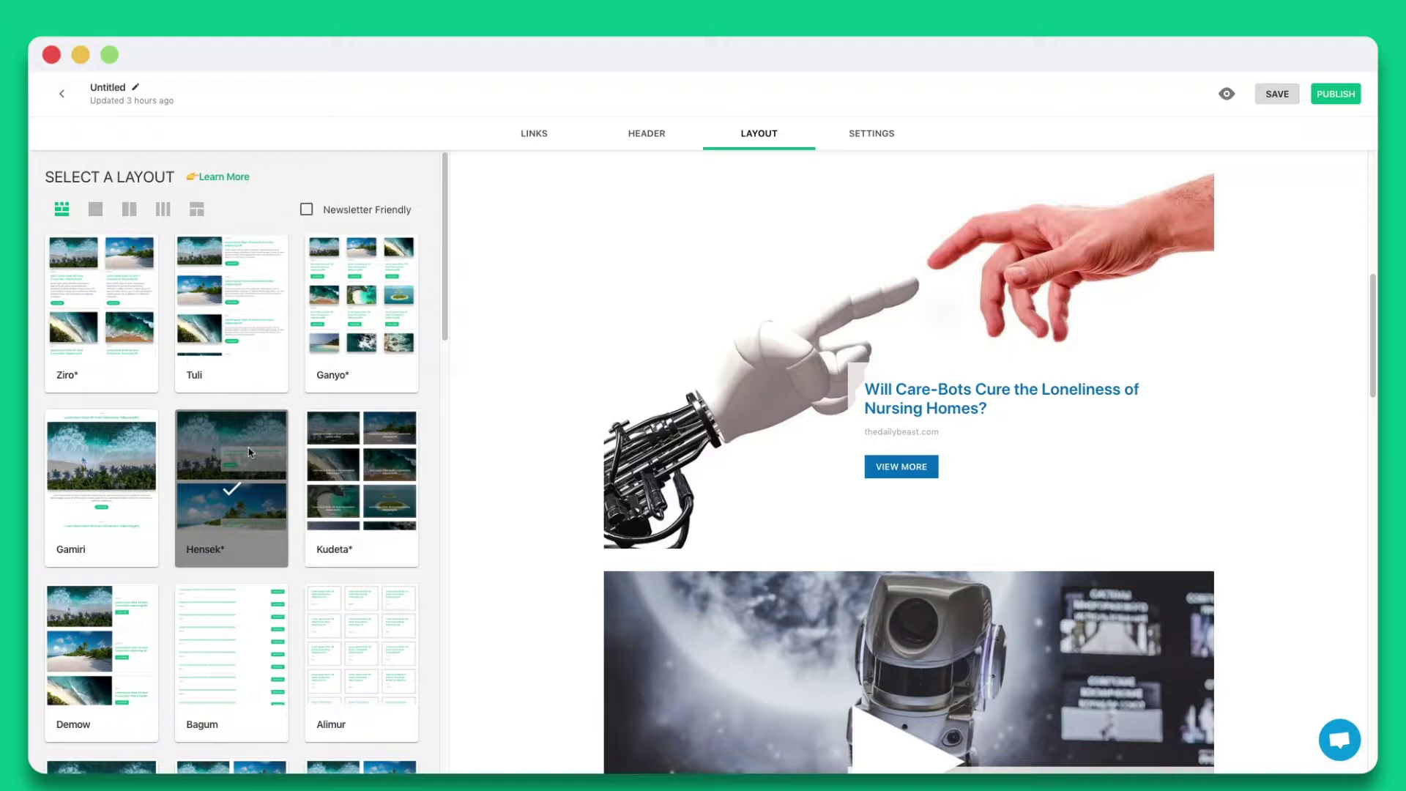
click(331, 459)
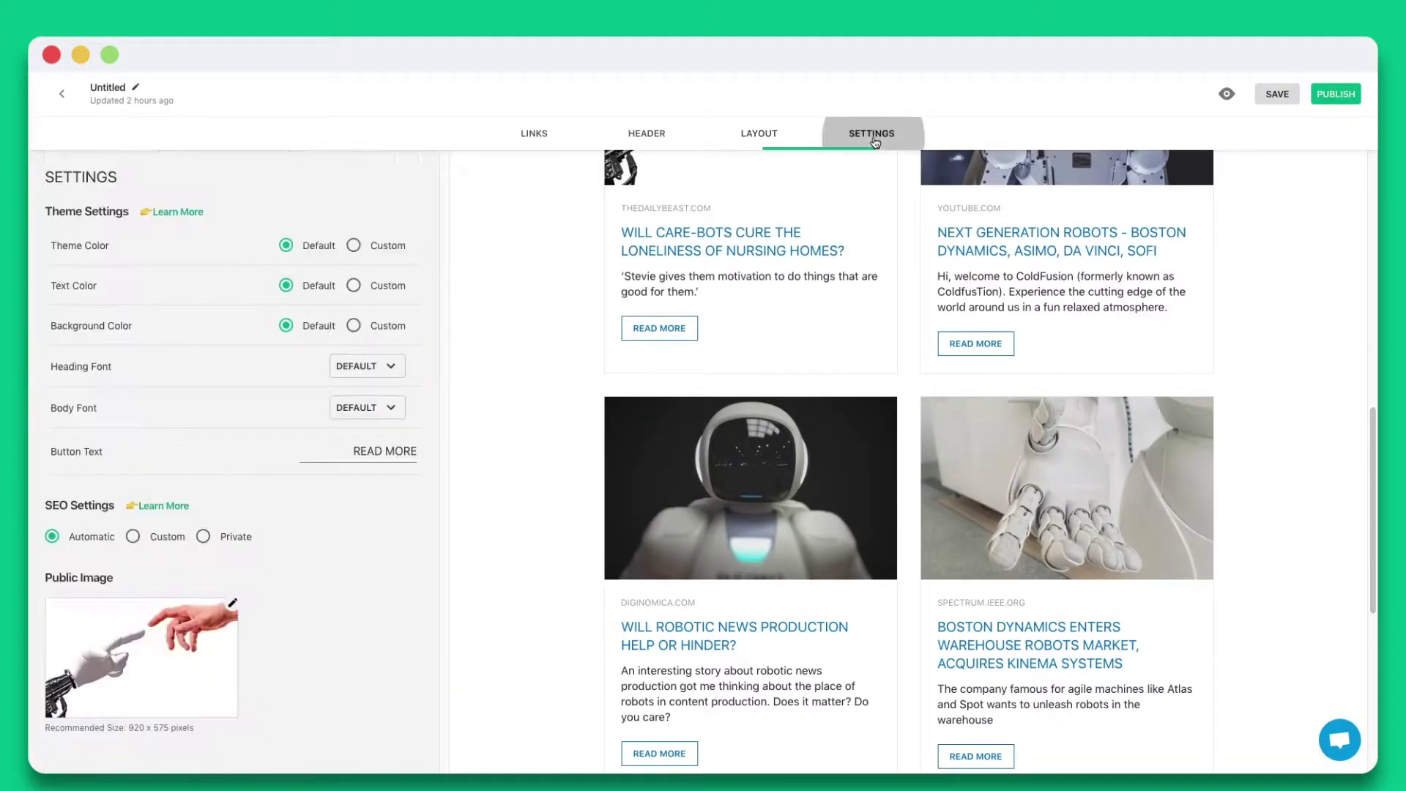
Step: Set a custom teal theme colour and Roboto Condensed heading font
click(356, 249)
click(409, 247)
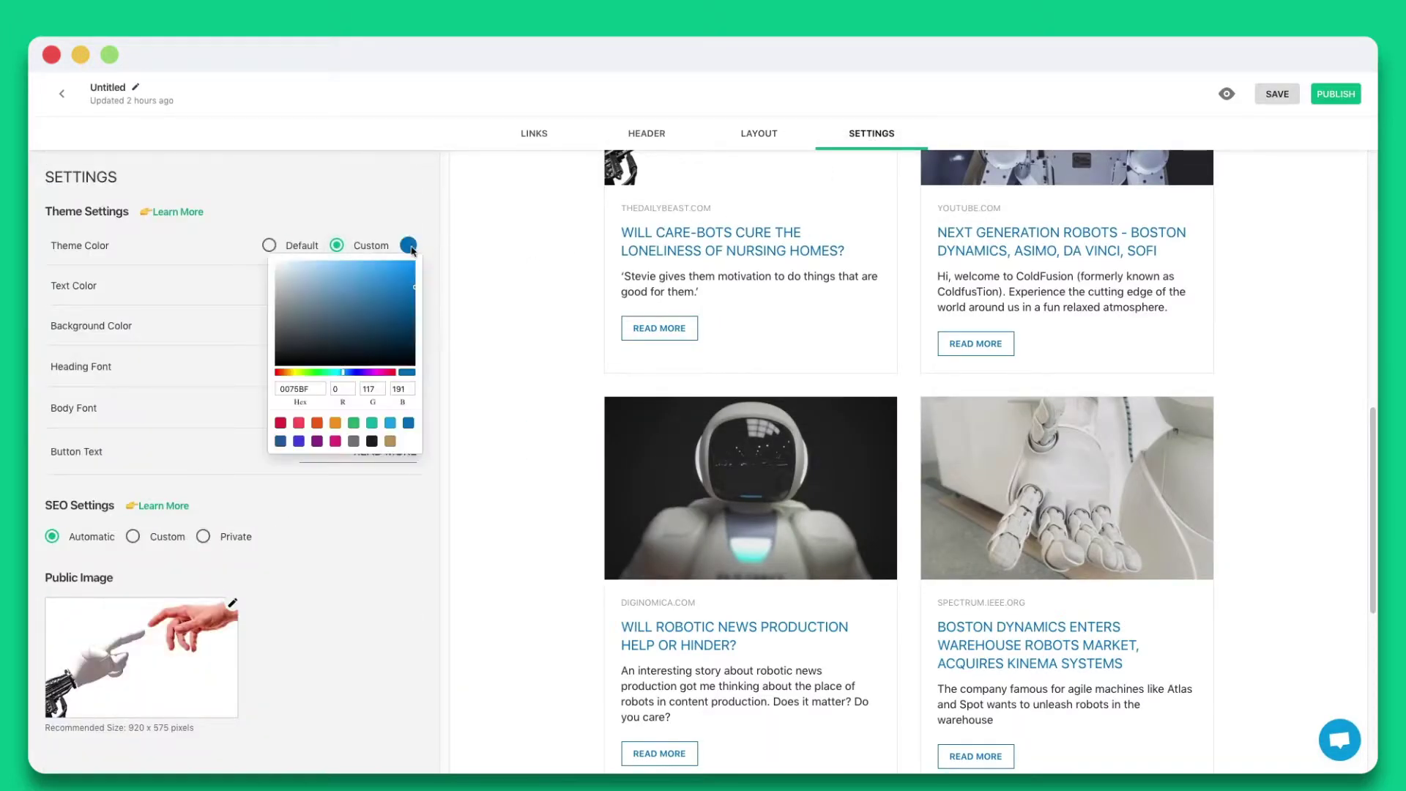
click(373, 425)
click(233, 375)
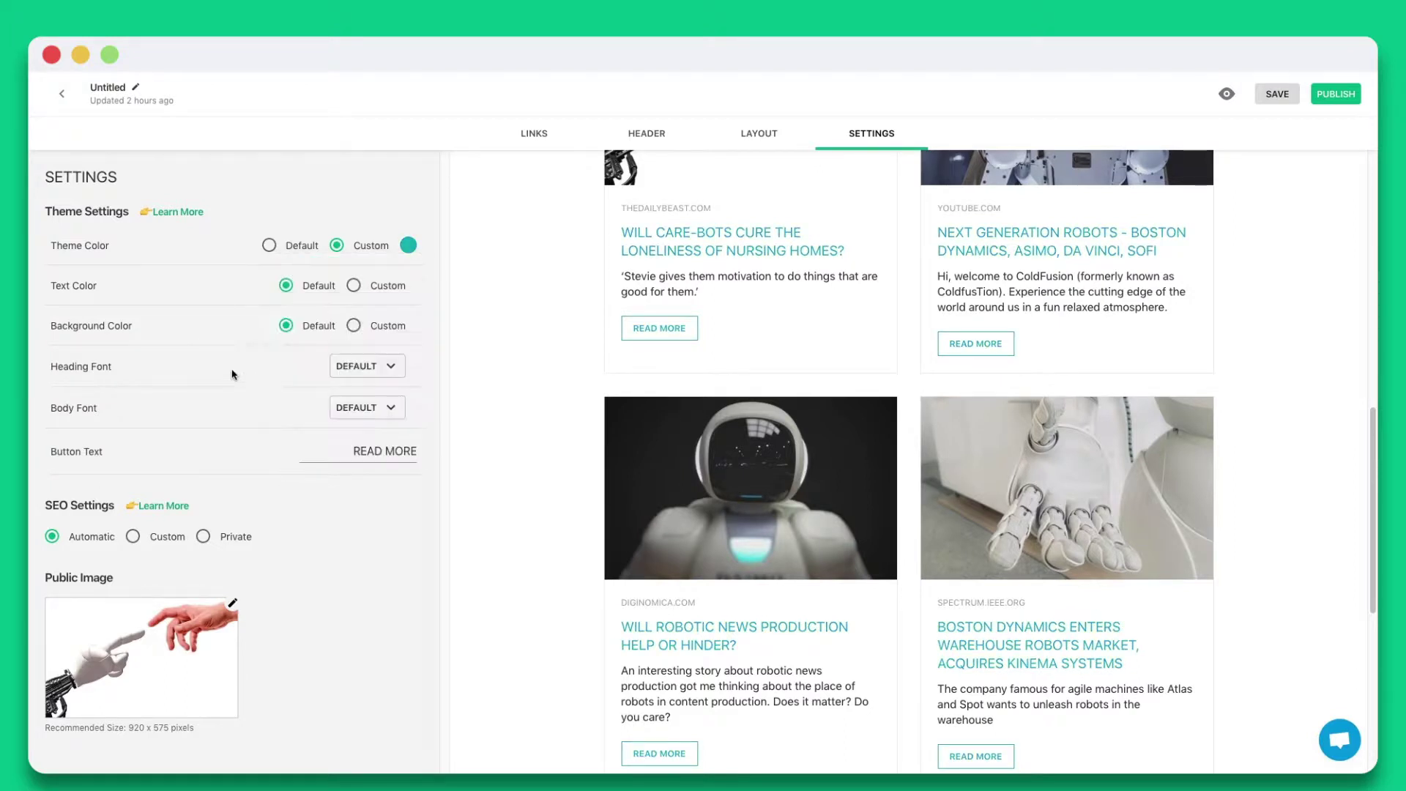
click(389, 365)
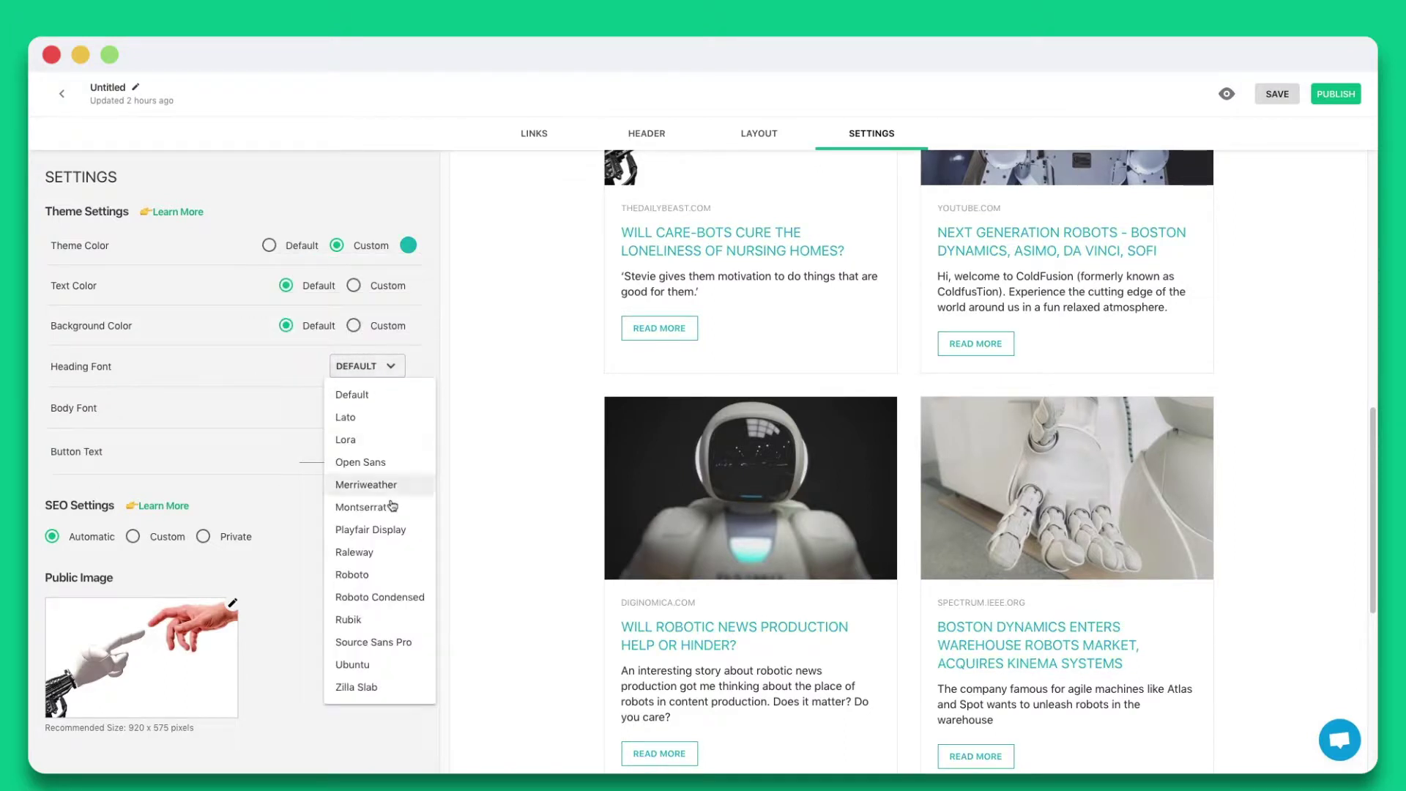
click(376, 596)
Step: Change the button text to 'CHECK IT OUT!' and publish the newsletter
drag(353, 451, 429, 450)
text(CHECK IT OUT!)
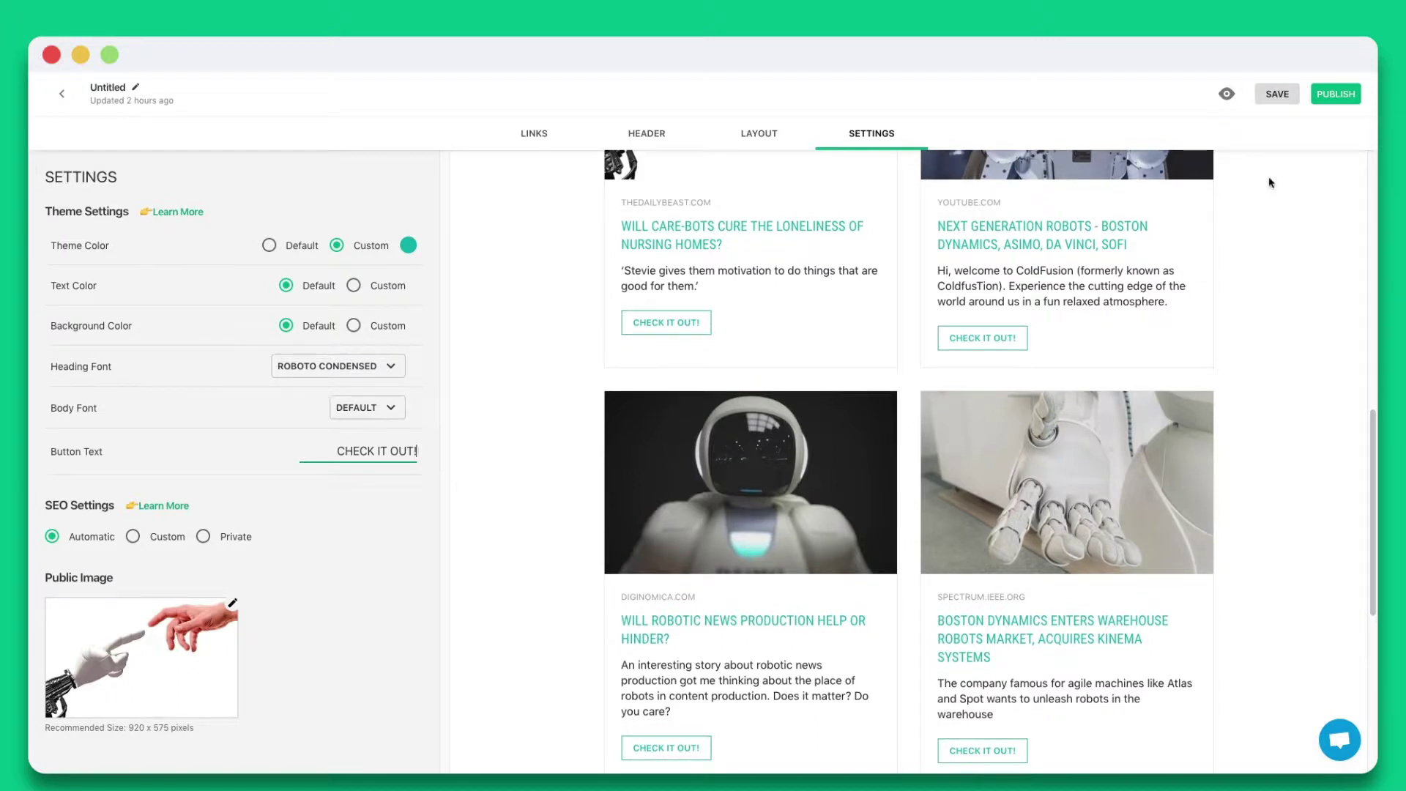
click(1336, 93)
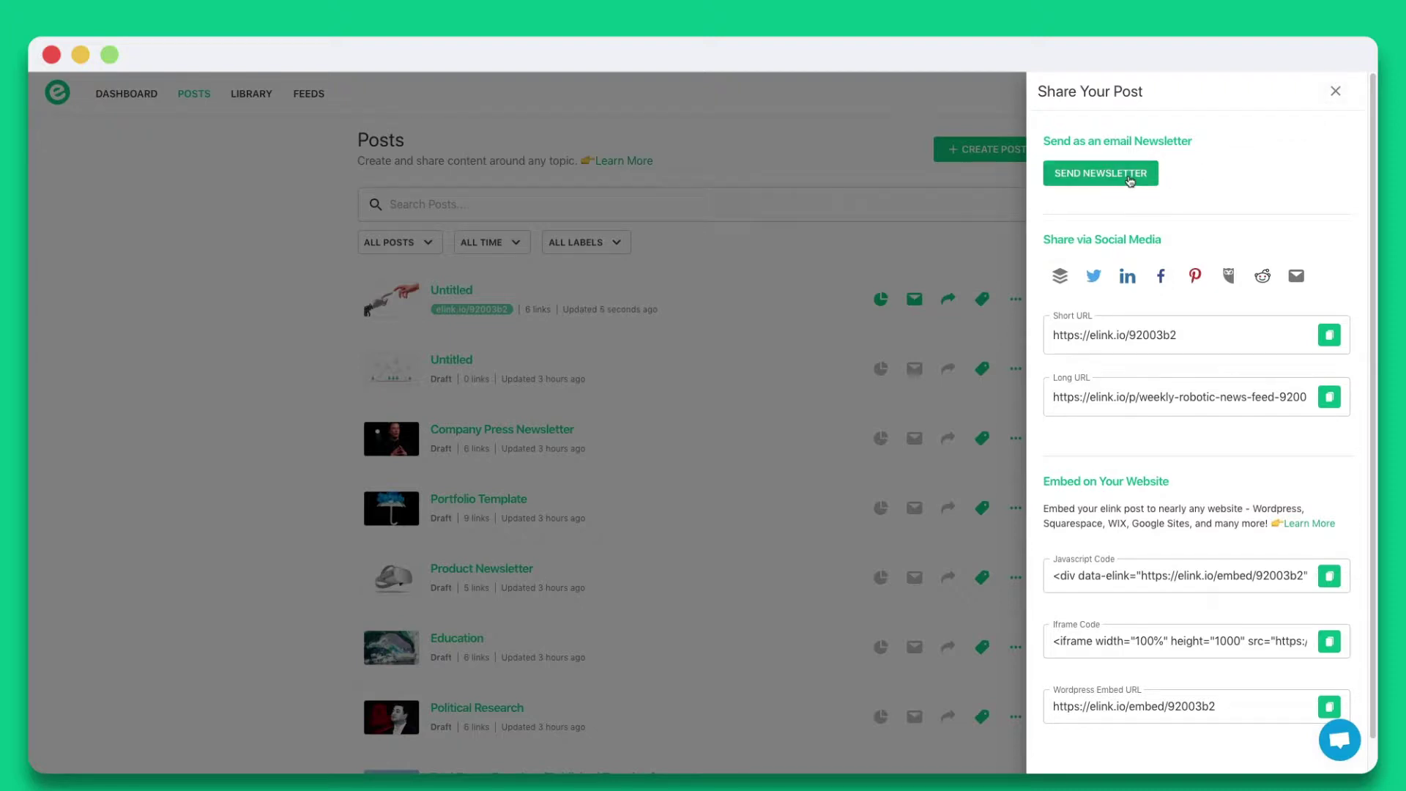
Step: Choose Send Newsletter and proceed with the HTML Export option
click(1101, 173)
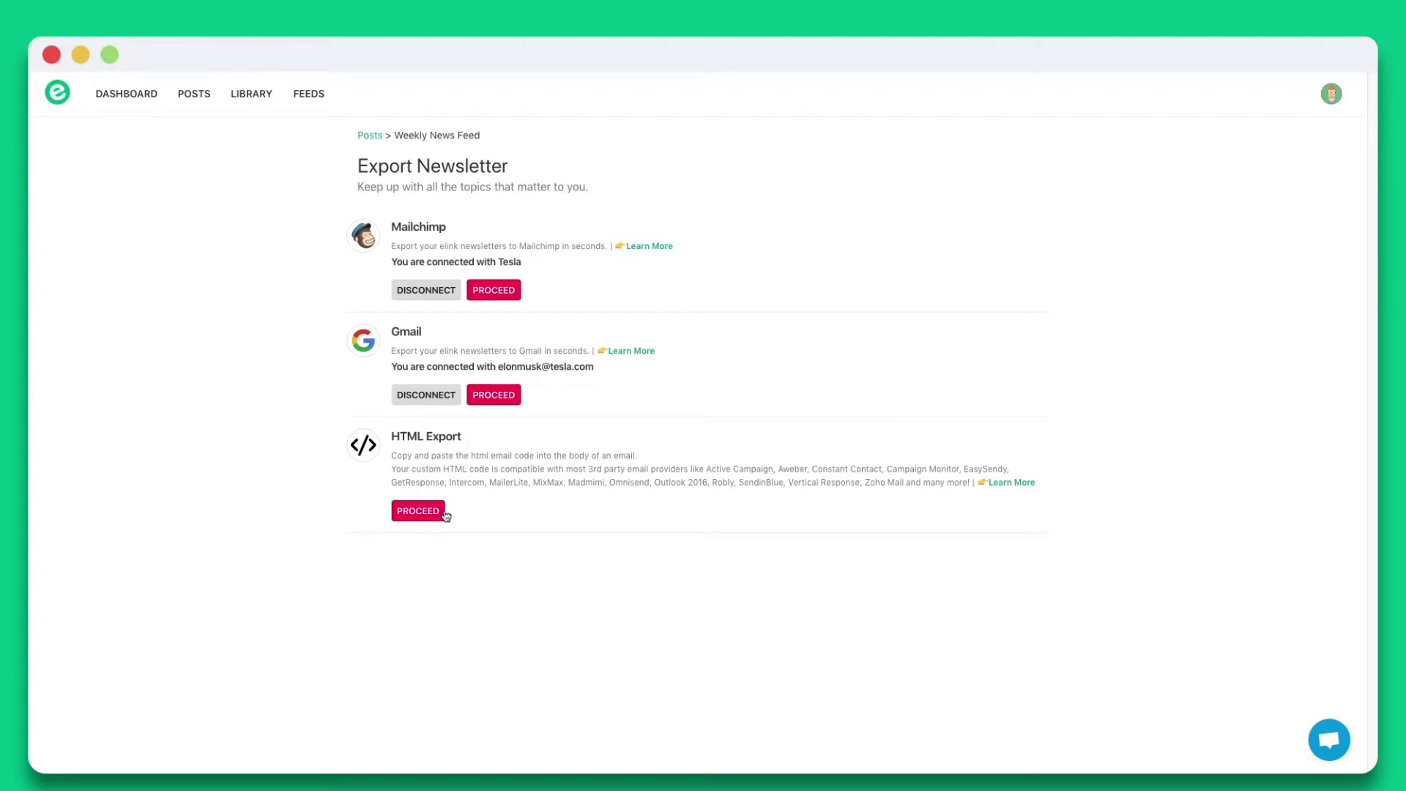
click(419, 511)
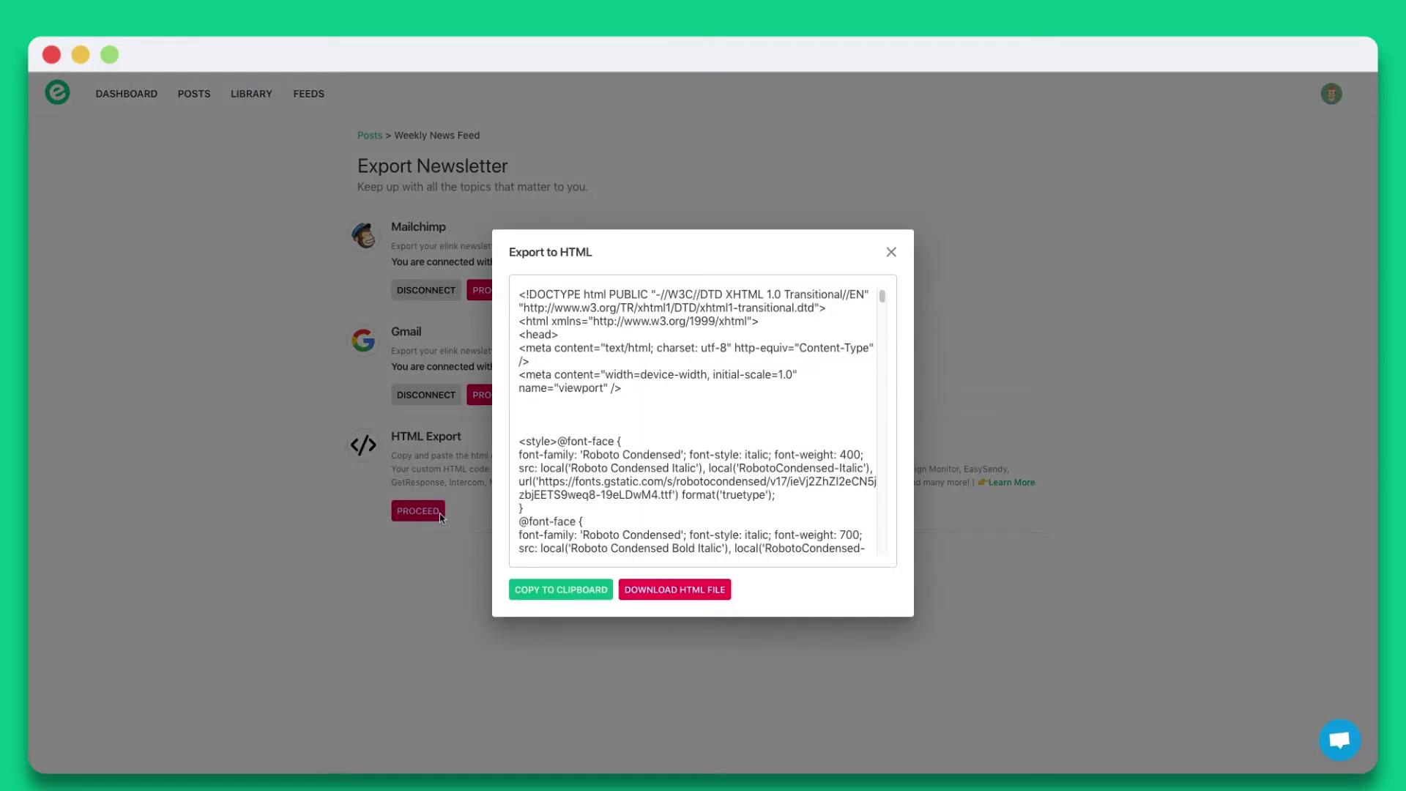
Step: Copy the HTML, then create Sendinblue campaign 'News Feed July' with subject 'Weekly News Feed!'
click(556, 589)
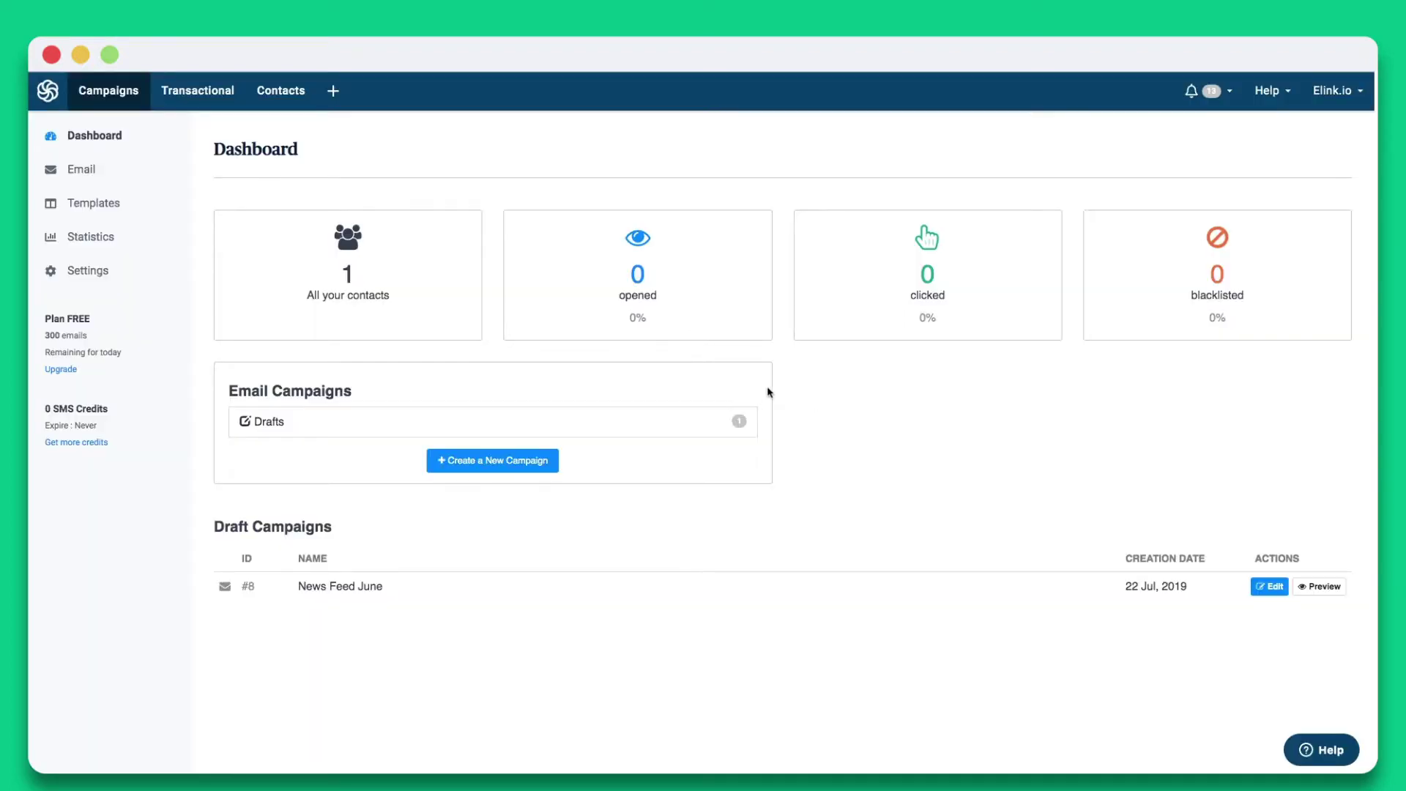
click(113, 90)
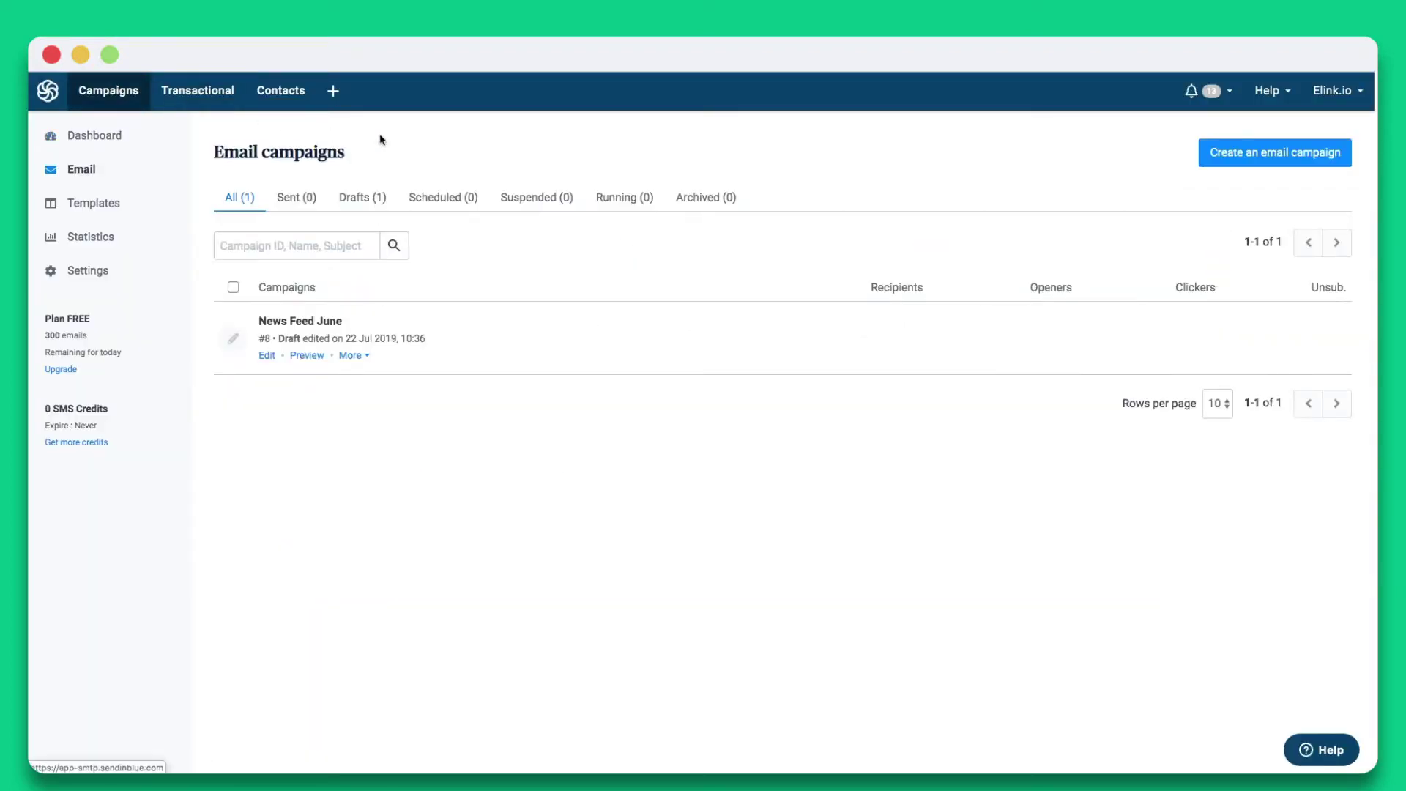
click(1239, 162)
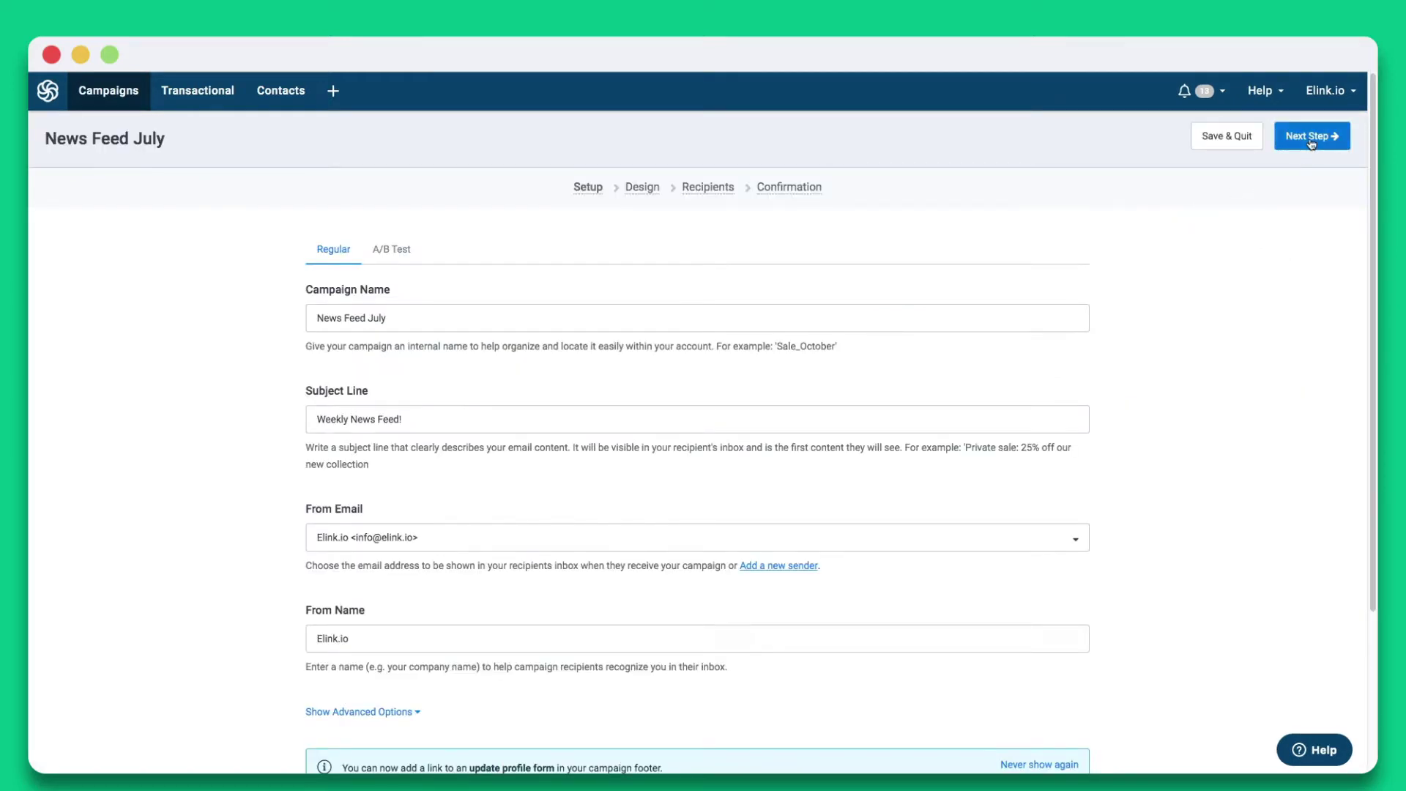
click(1312, 139)
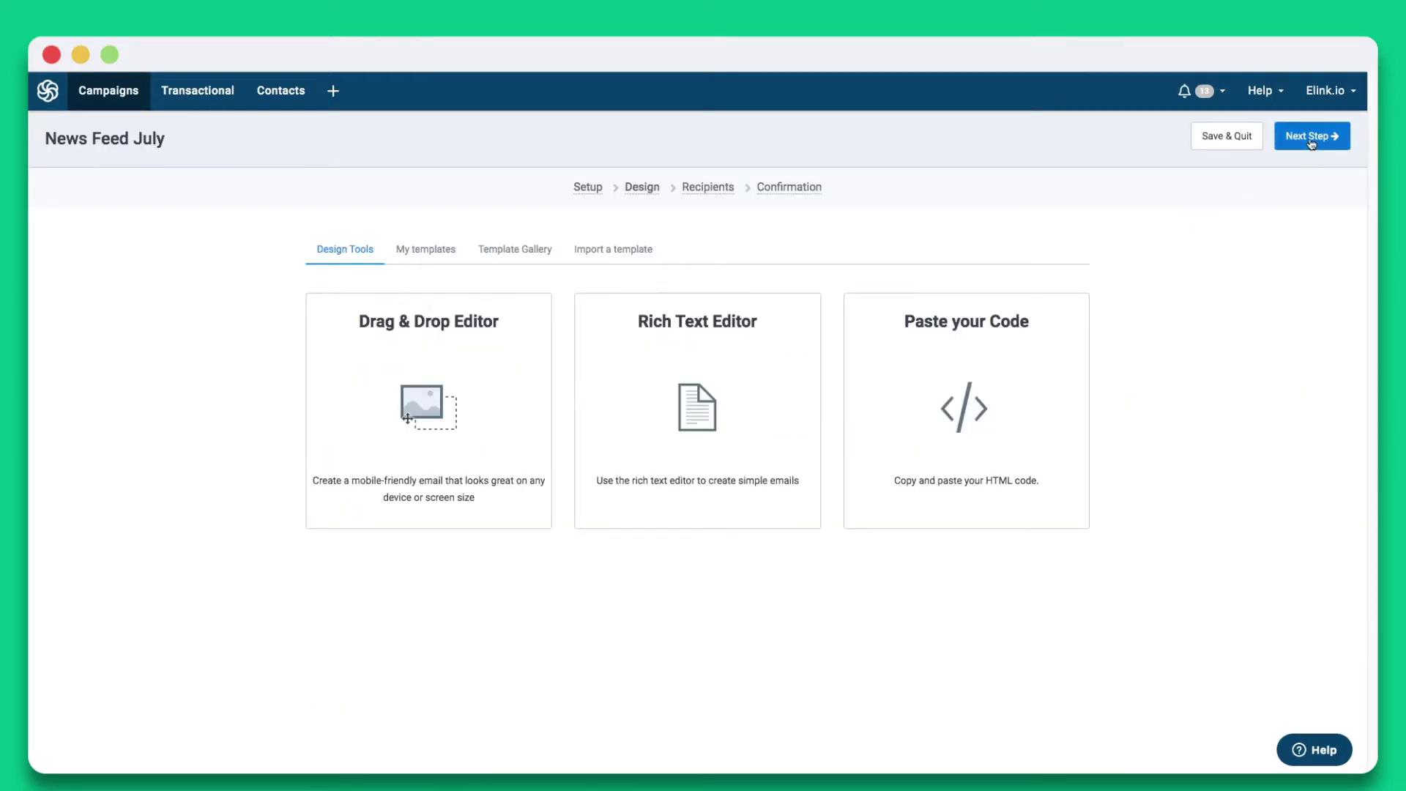
Step: Paste the copied elink HTML into the Paste your Code box and save it
click(965, 423)
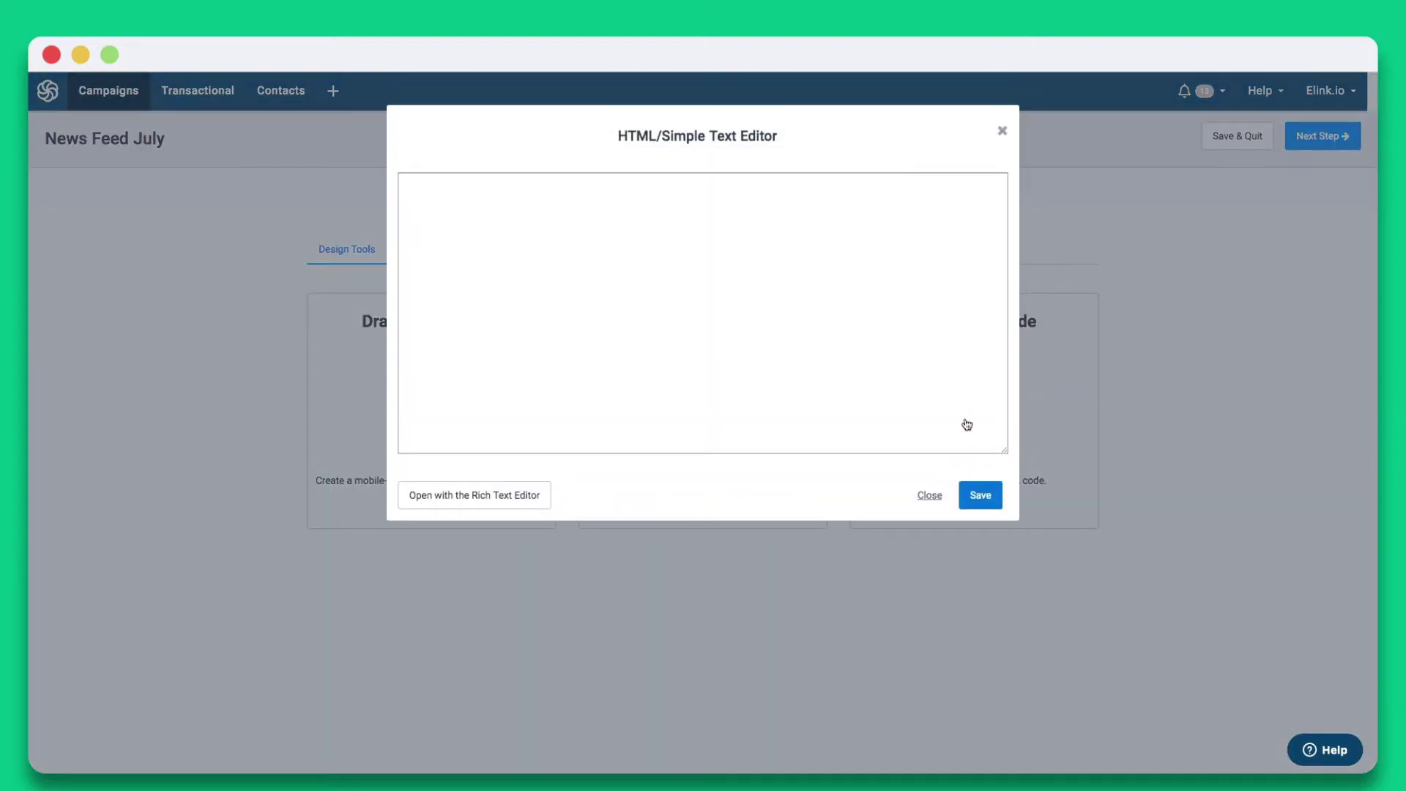
click(428, 193)
right_click(417, 183)
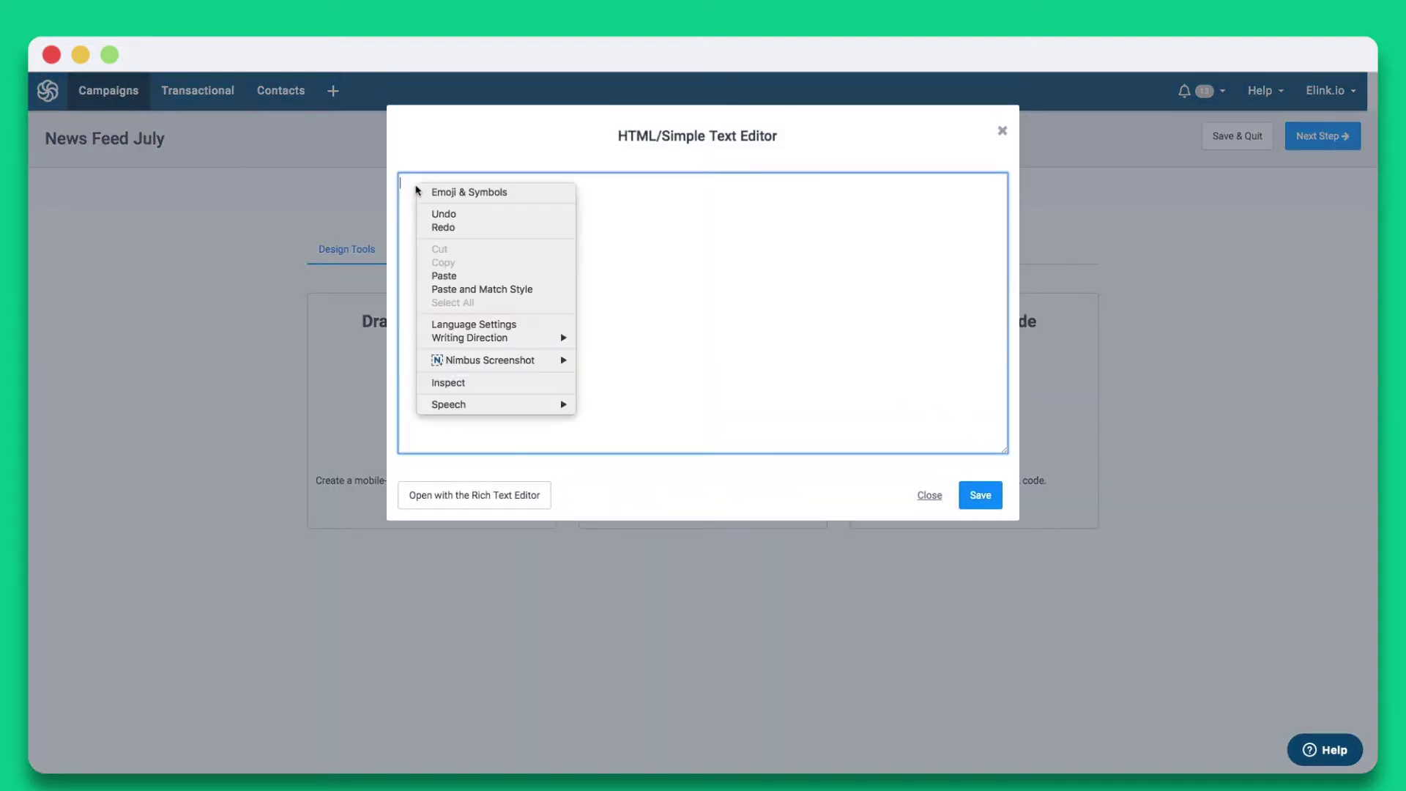
click(448, 276)
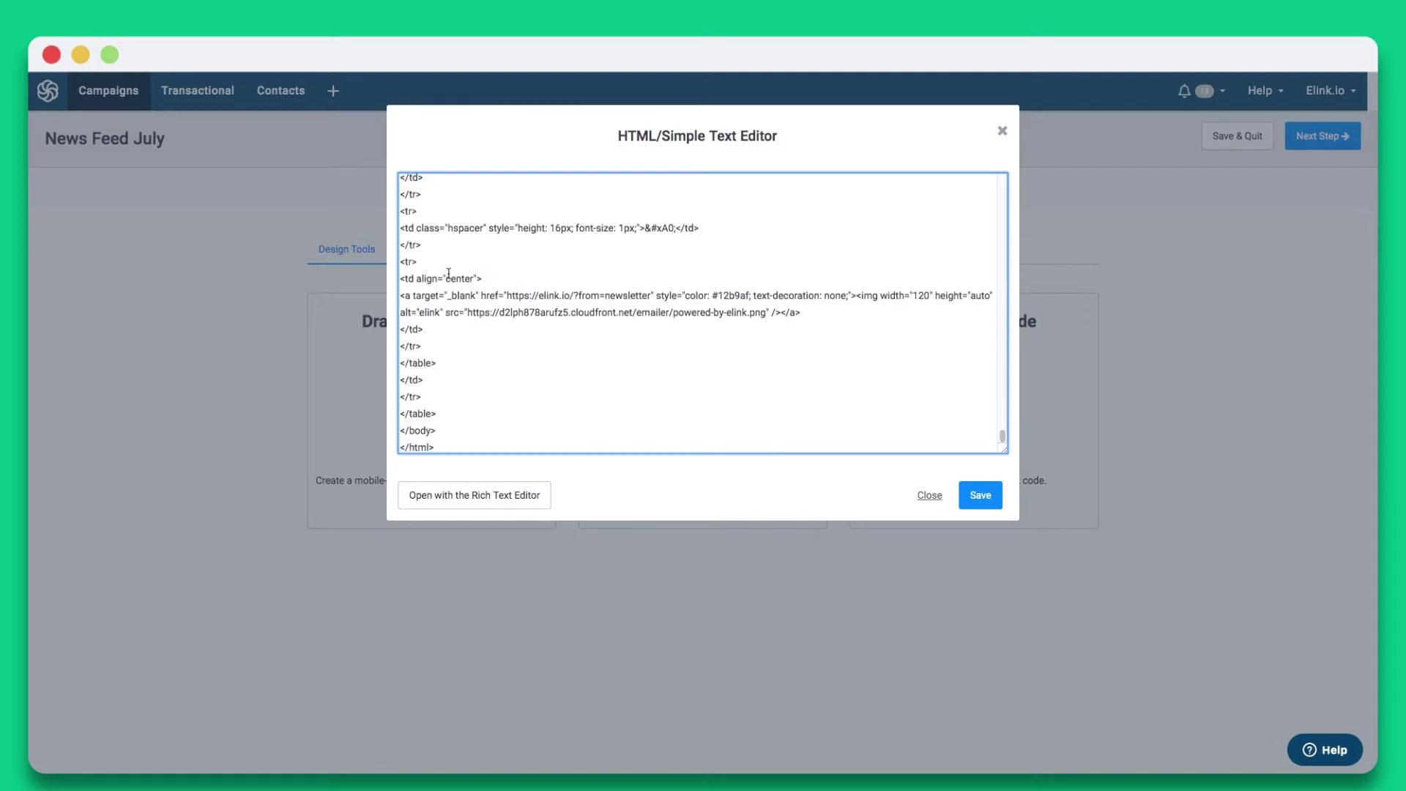
click(995, 501)
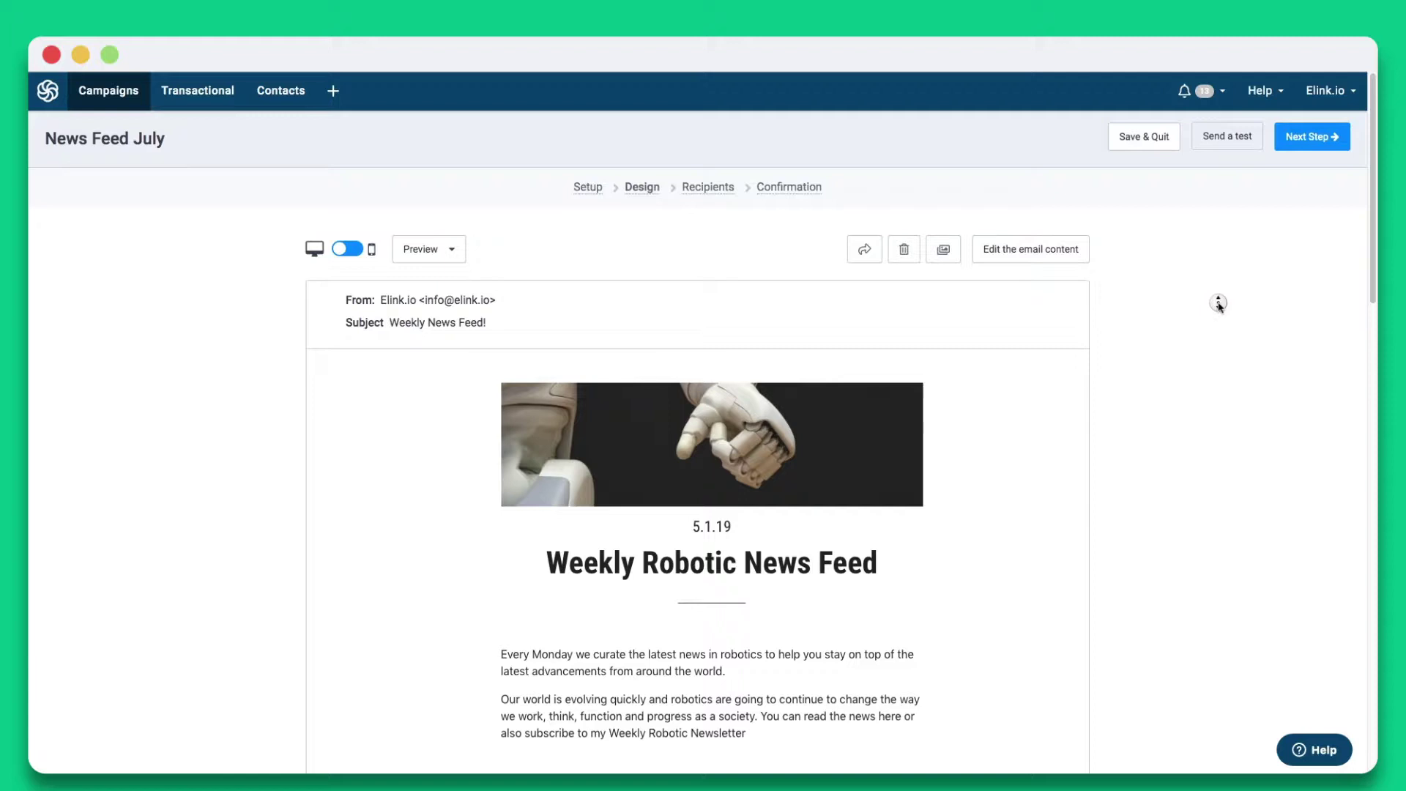
scroll(1218, 304, down, 5)
scroll(1218, 304, down, 3)
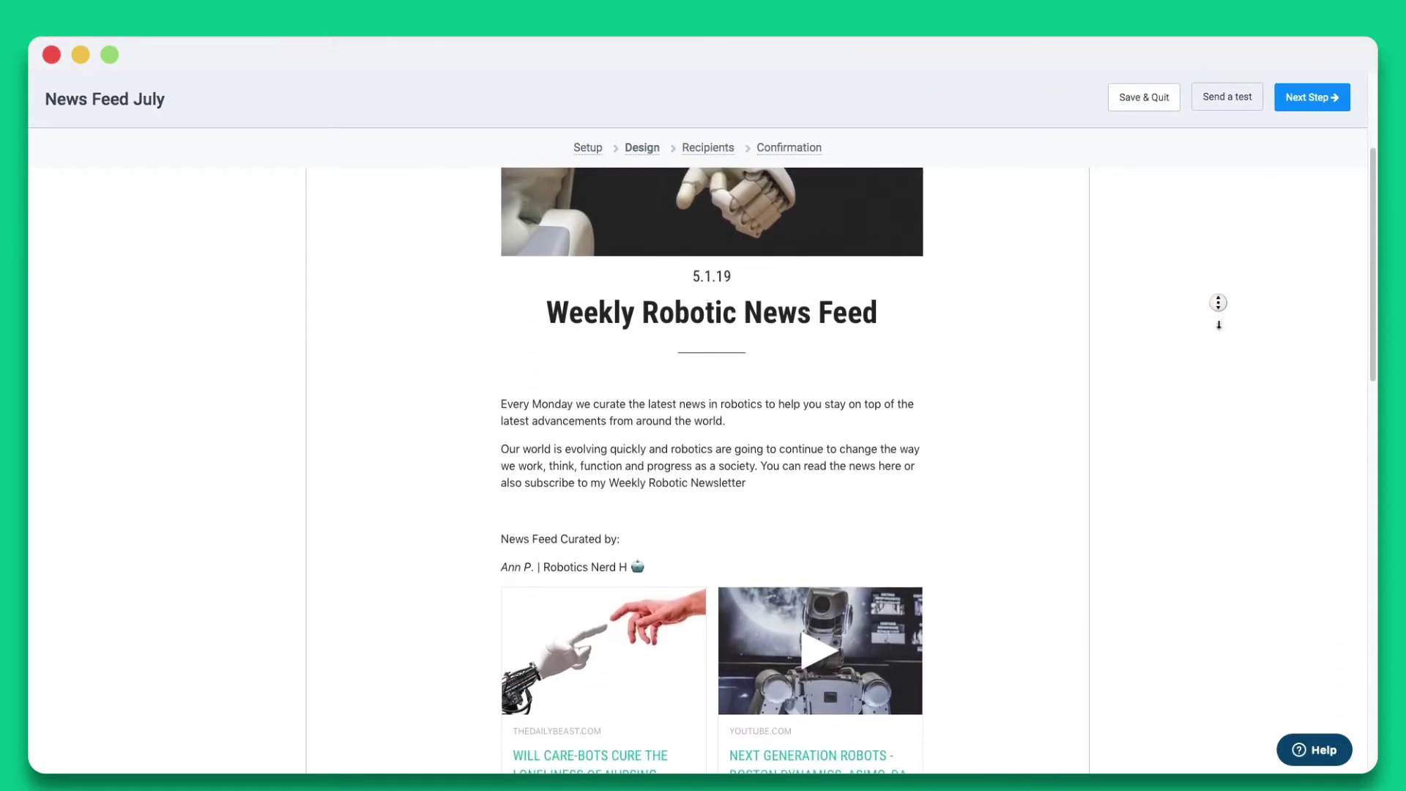
scroll(1218, 304, down, 3)
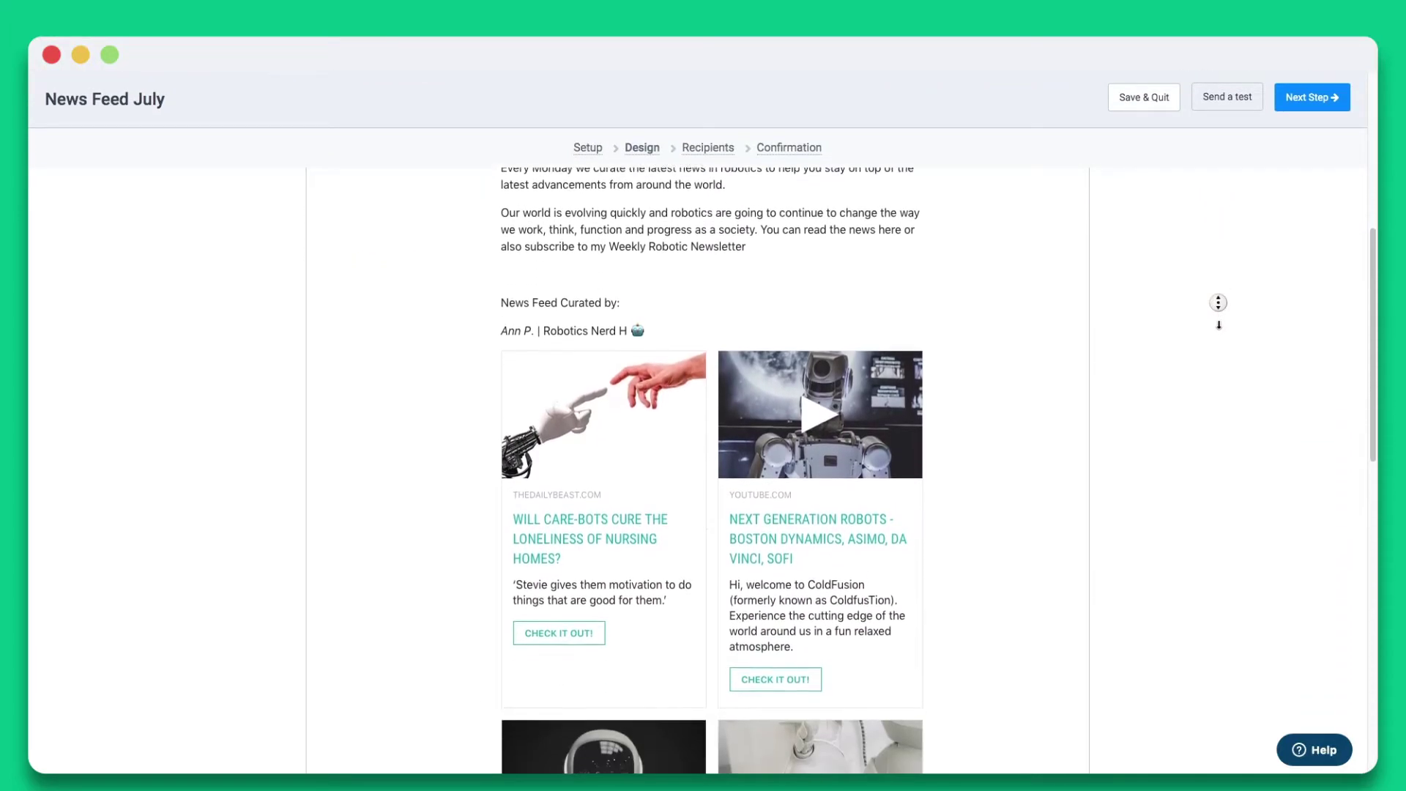
scroll(1217, 303, down, 3)
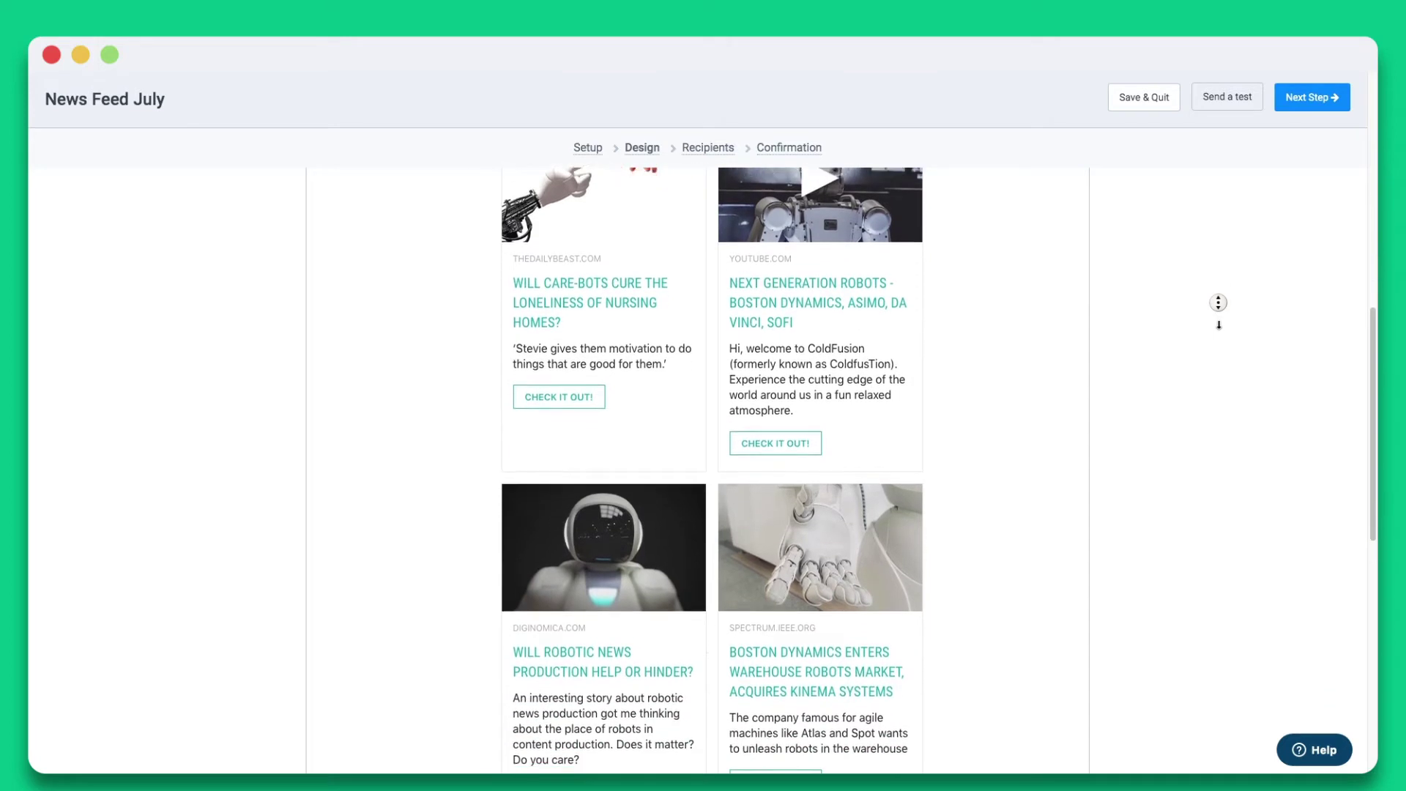
scroll(1218, 304, down, 3)
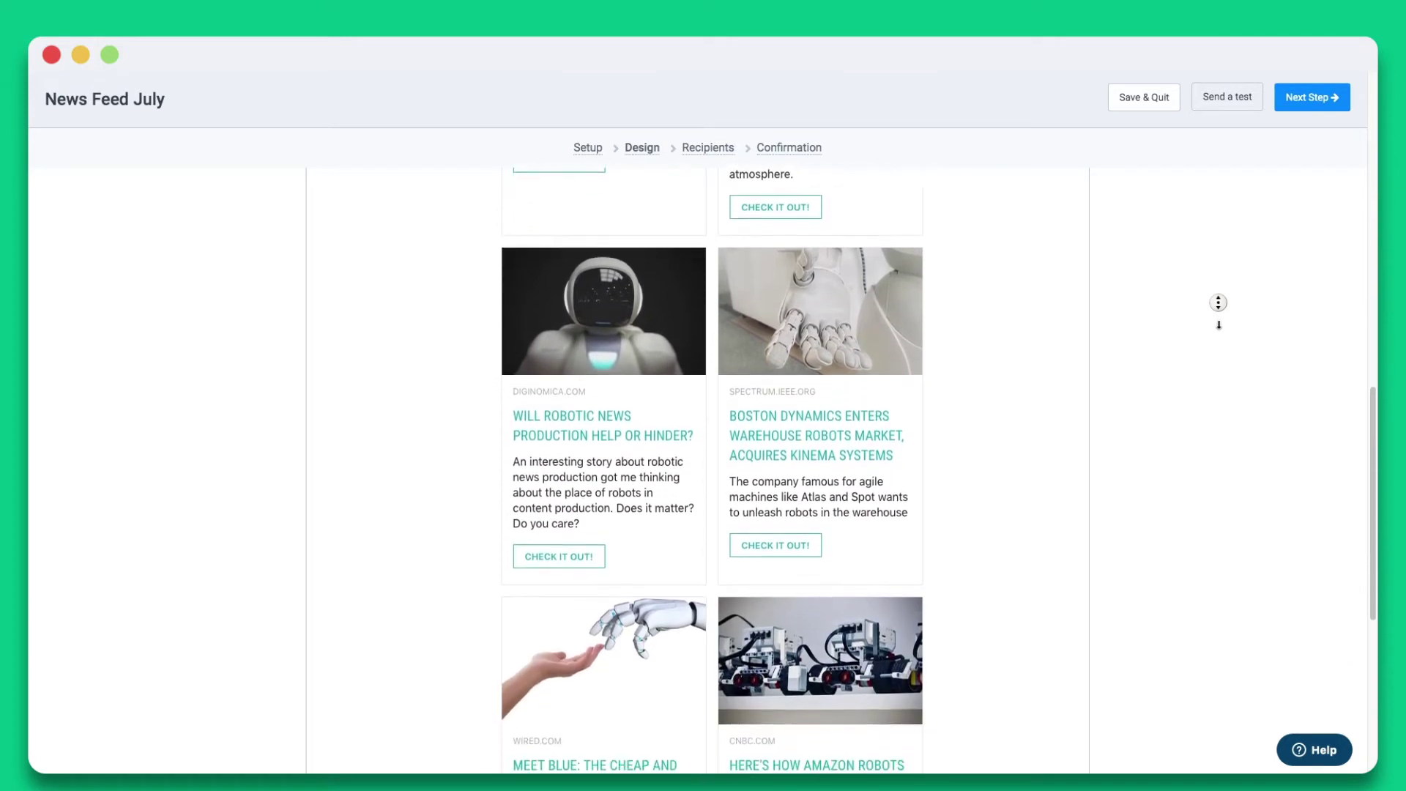
scroll(1217, 303, down, 3)
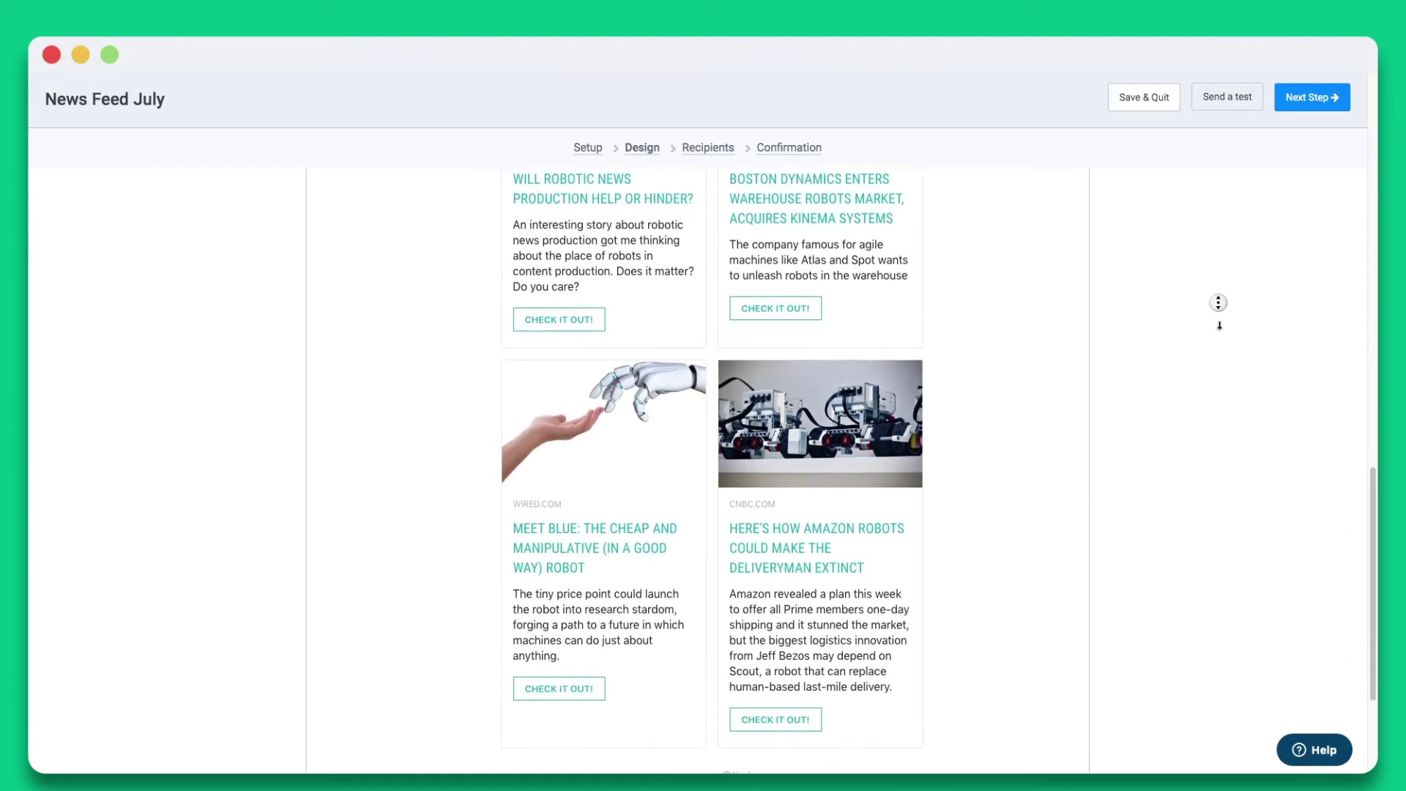